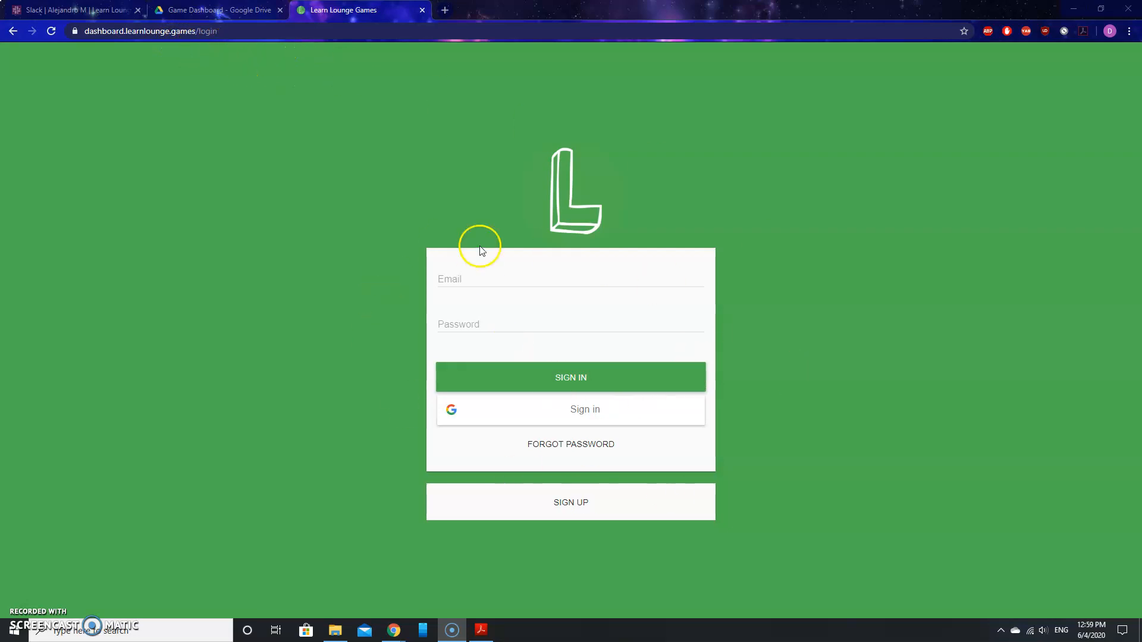
Sign in with the teacher account's email and password.
{"action": "left_click", "coordinate": [473, 279]}
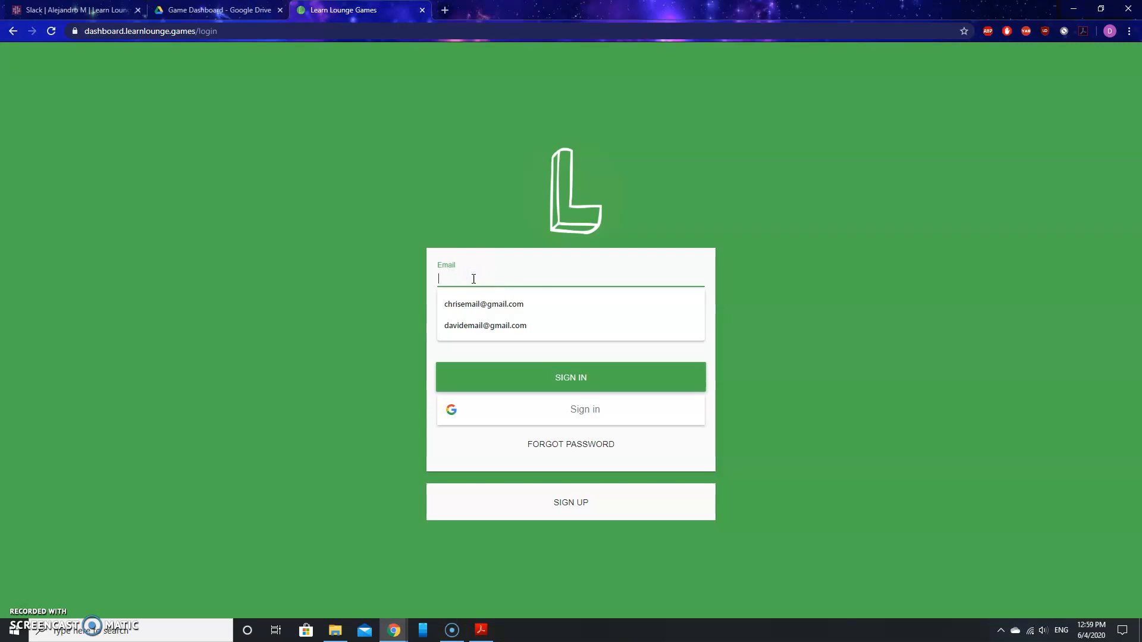
{"action": "type", "text": "recording"}
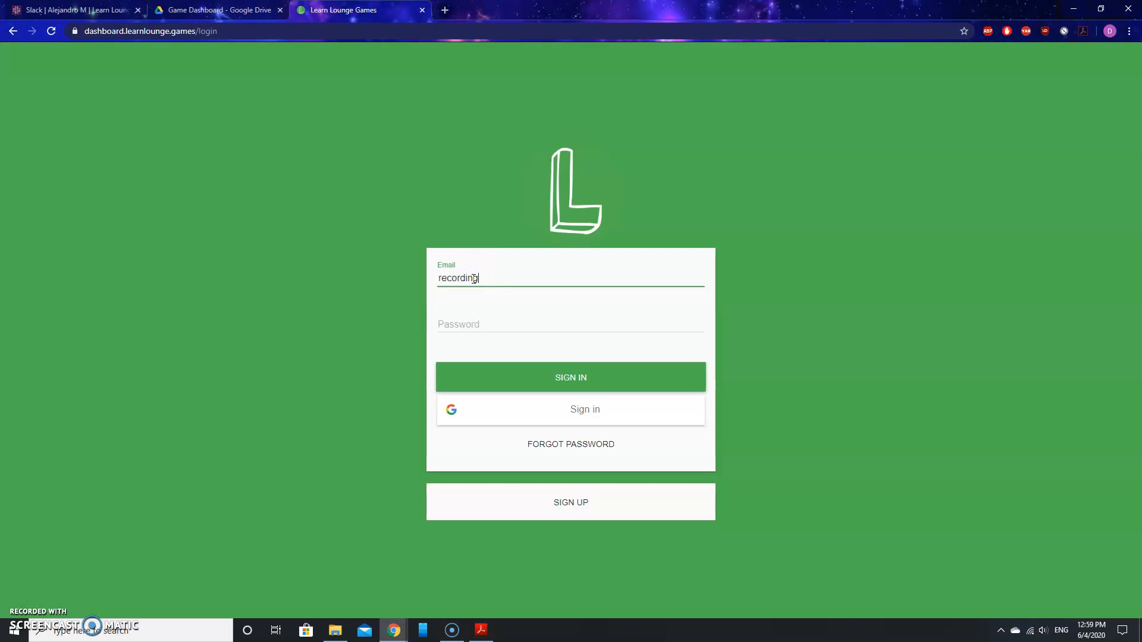
{"action": "type", "text": "email@gmail.com"}
{"action": "key", "text": "Tab"}
{"action": "type", "text": "•••••••••"}
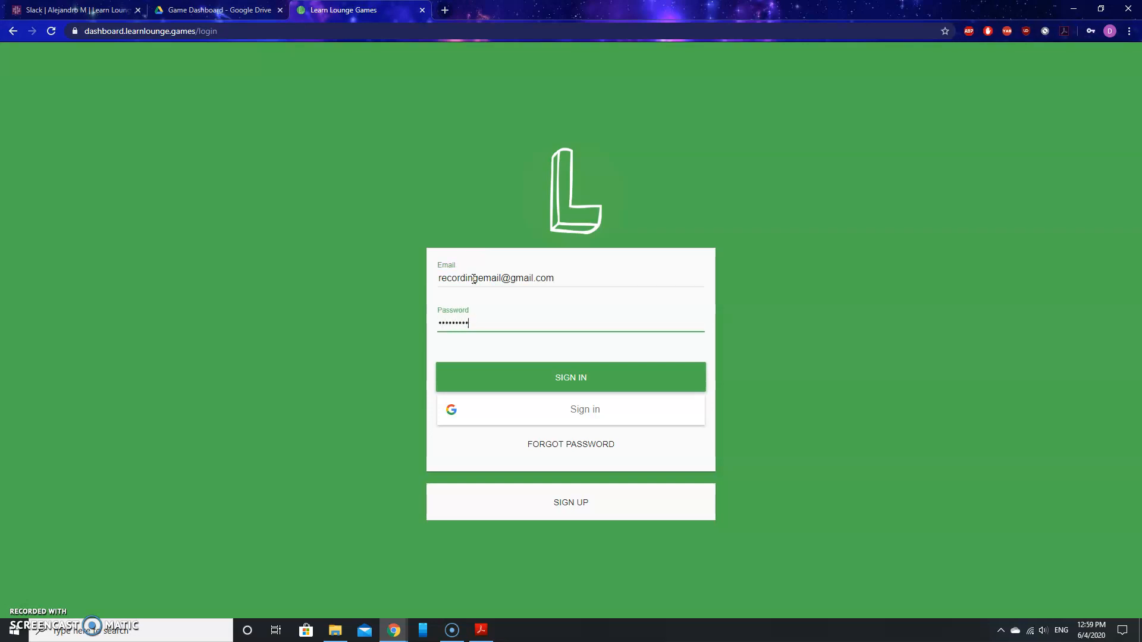
{"action": "type", "text": "•••••"}
{"action": "left_click", "coordinate": [602, 375]}
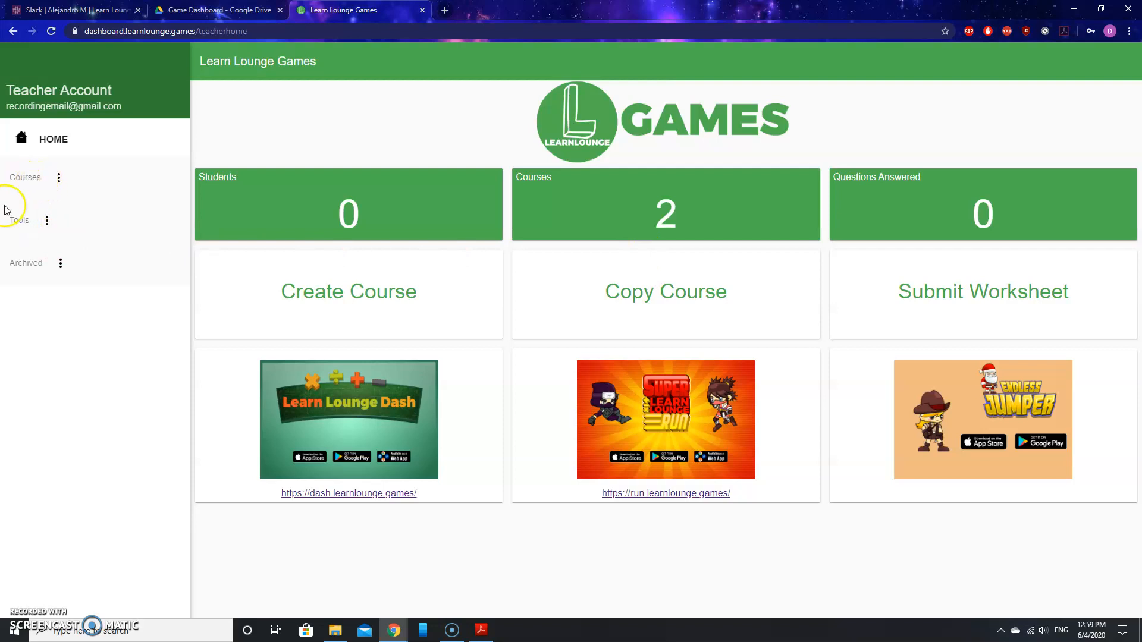
Expand Courses in the sidebar and open First Course.
{"action": "left_click", "coordinate": [25, 182]}
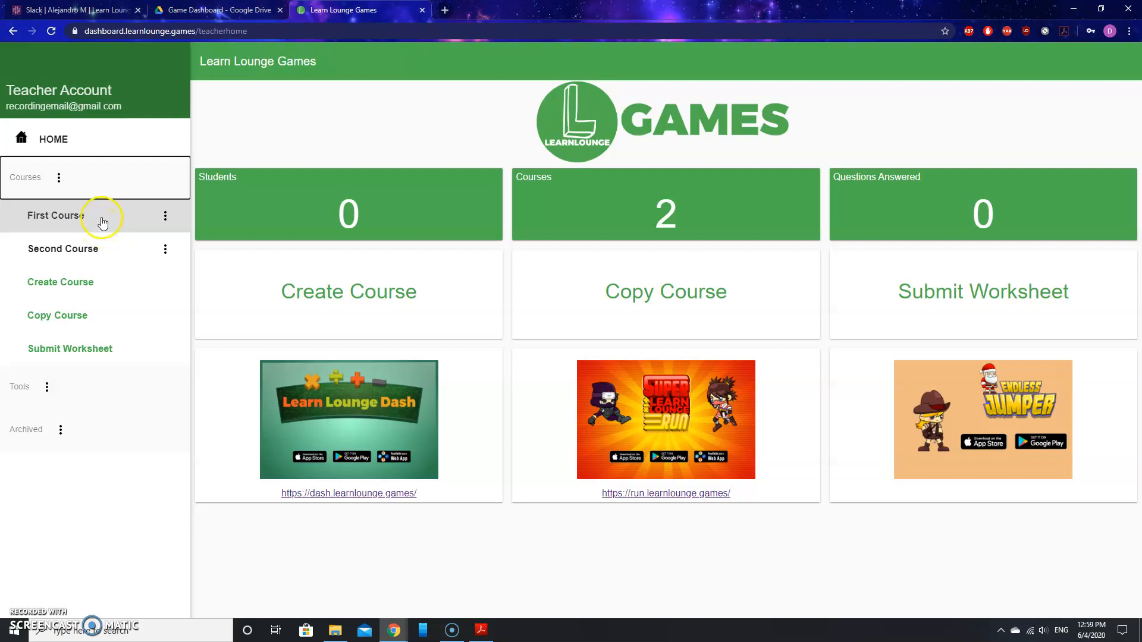
{"action": "left_click", "coordinate": [71, 219]}
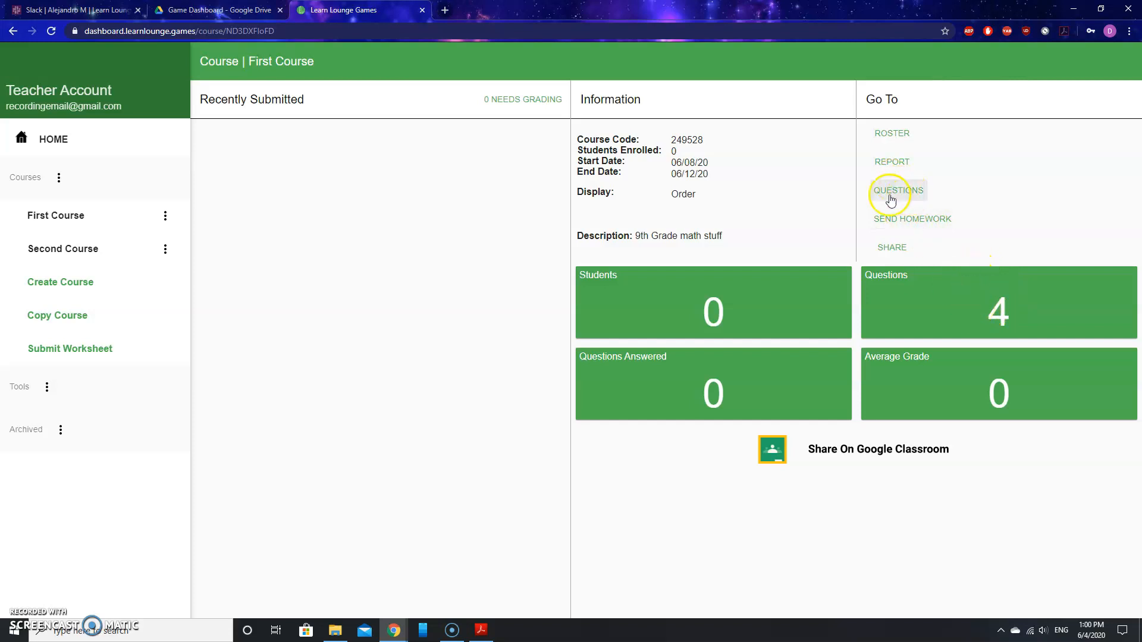
Go to First Course's questions and start a new Multiple Choice question.
{"action": "left_click", "coordinate": [916, 192]}
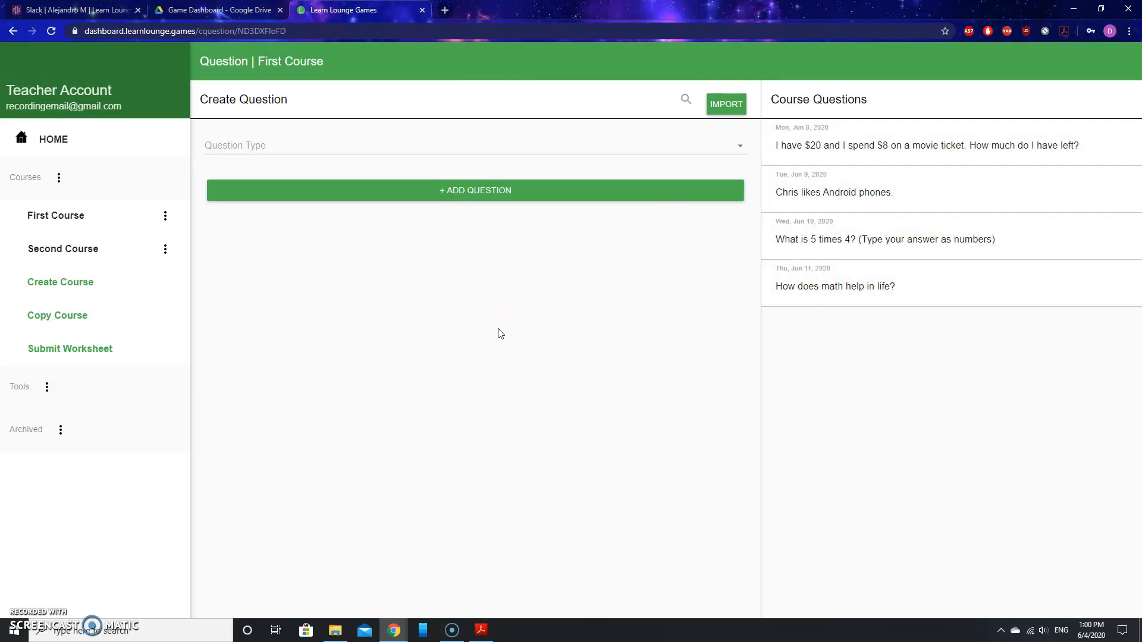
{"action": "left_click", "coordinate": [245, 147]}
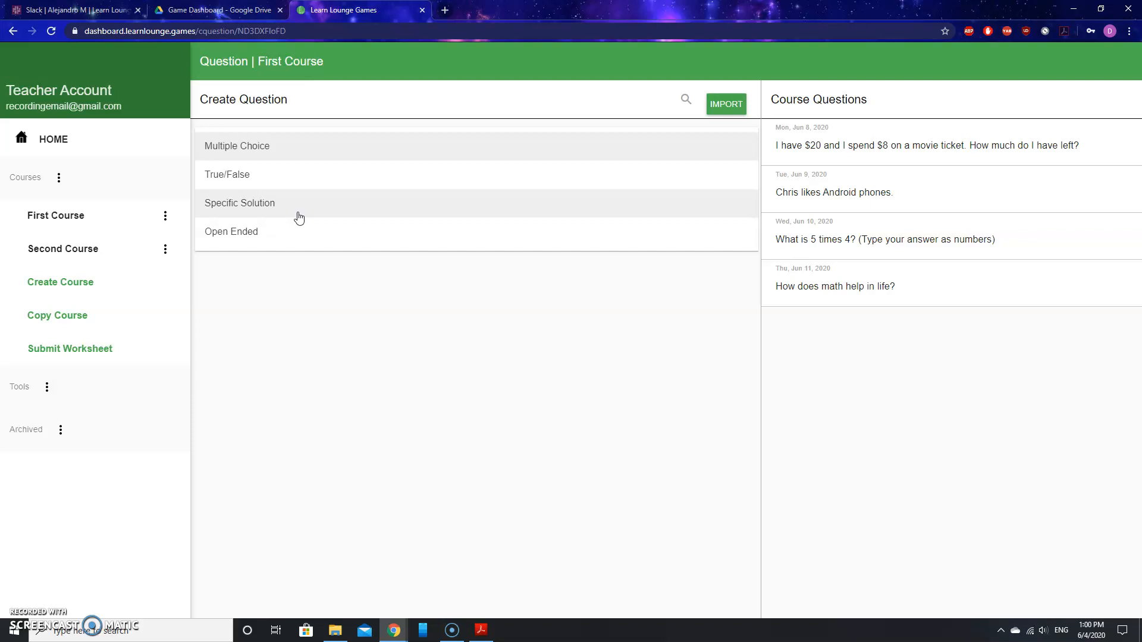
{"action": "left_click", "coordinate": [280, 153]}
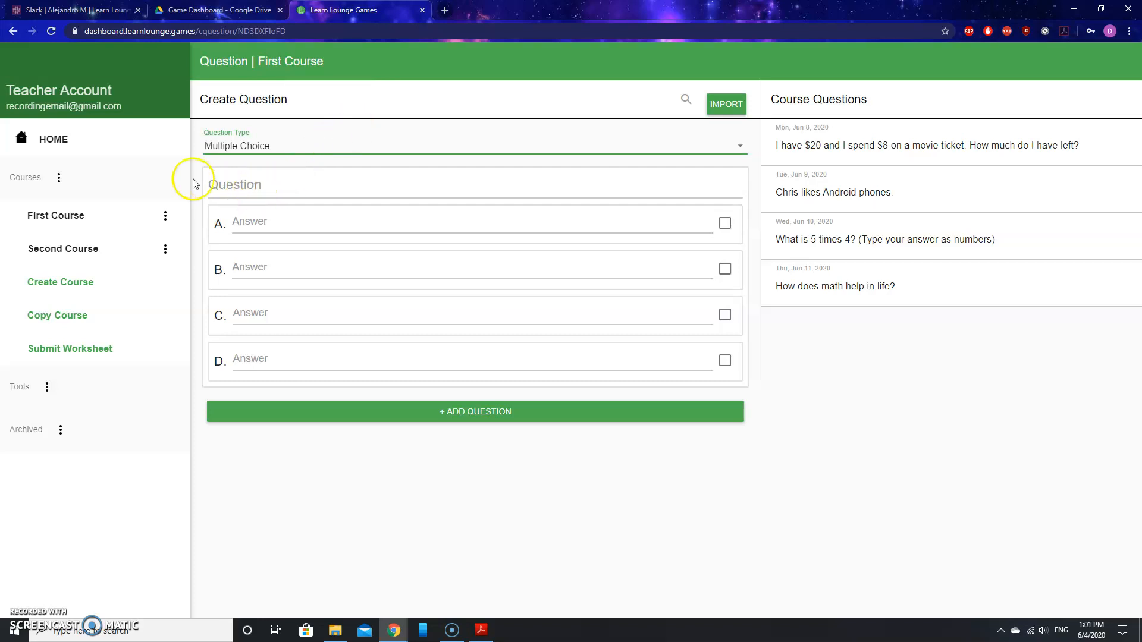
Enter the question about Suzy giving 3 of her 10 balloons to Tommy, fixing typos.
{"action": "left_click", "coordinate": [237, 185]}
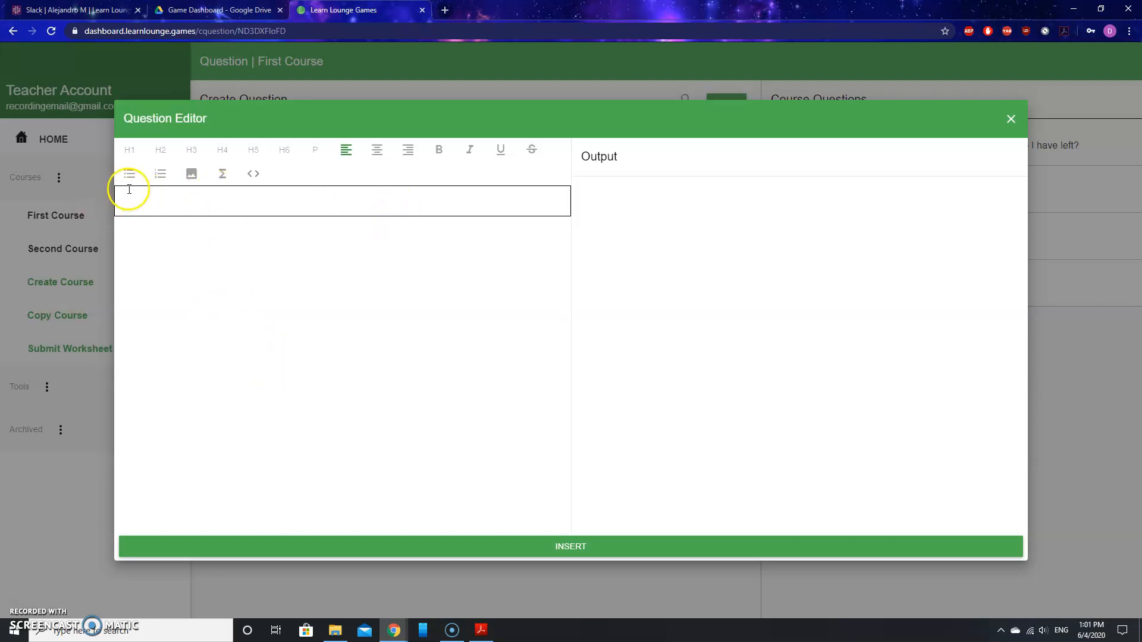
{"action": "left_click", "coordinate": [162, 202]}
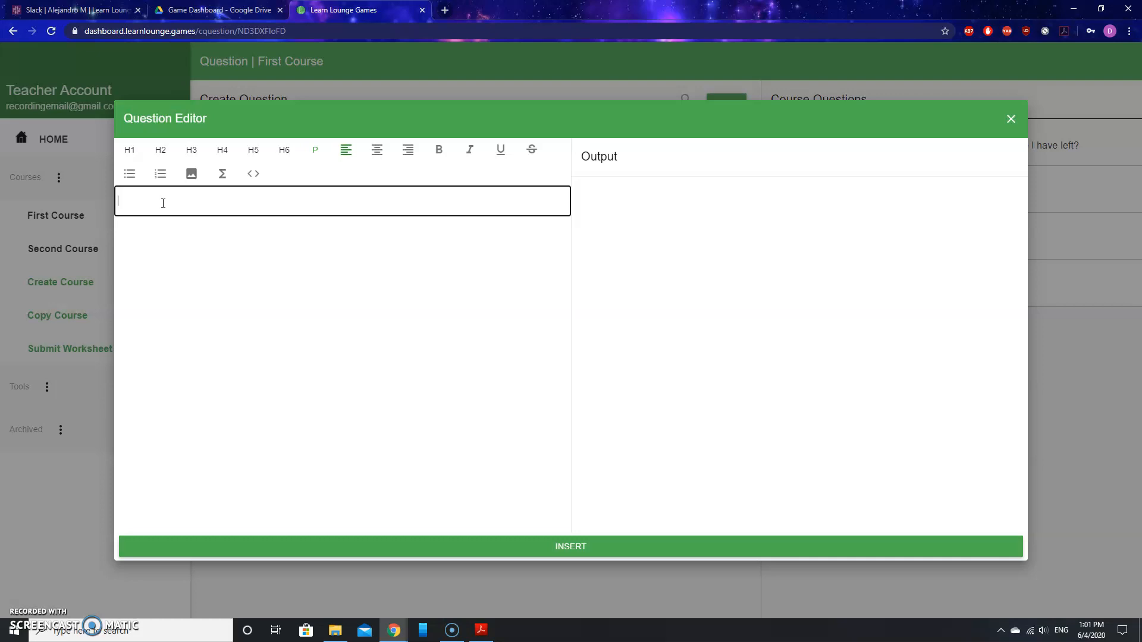
{"action": "type", "text": "Suzy "}
{"action": "type", "text": "hs"}
{"action": "type", "text": "s "}
{"action": "type", "text": "10 balloons"}
{"action": "type", "text": " and gives "}
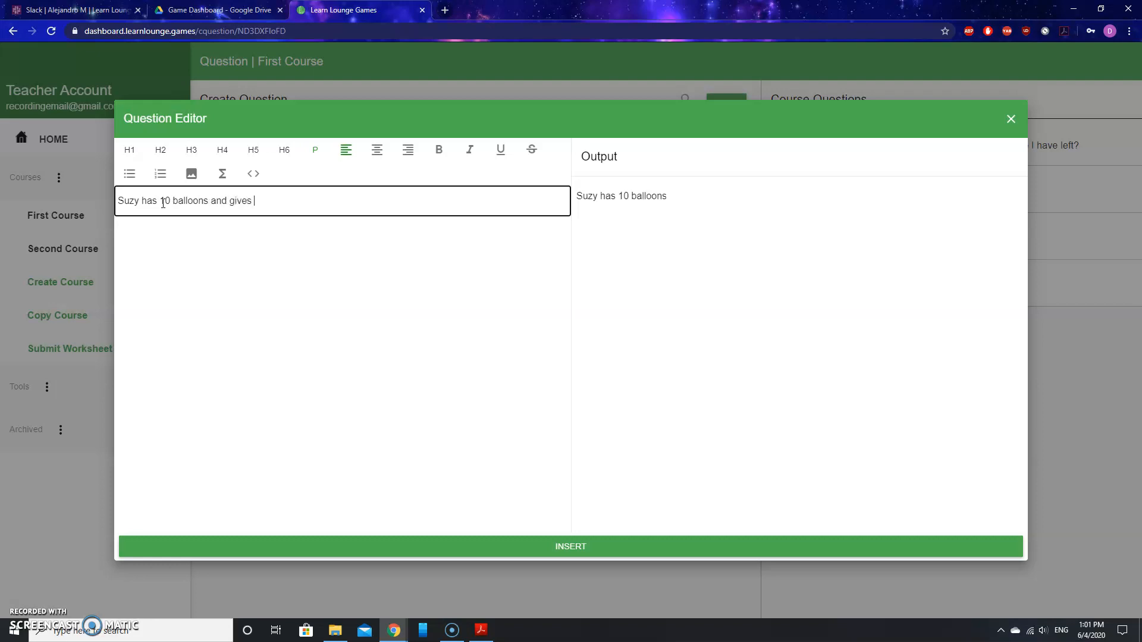
{"action": "type", "text": "3 to Tommy. How many balloons does she have left?"}
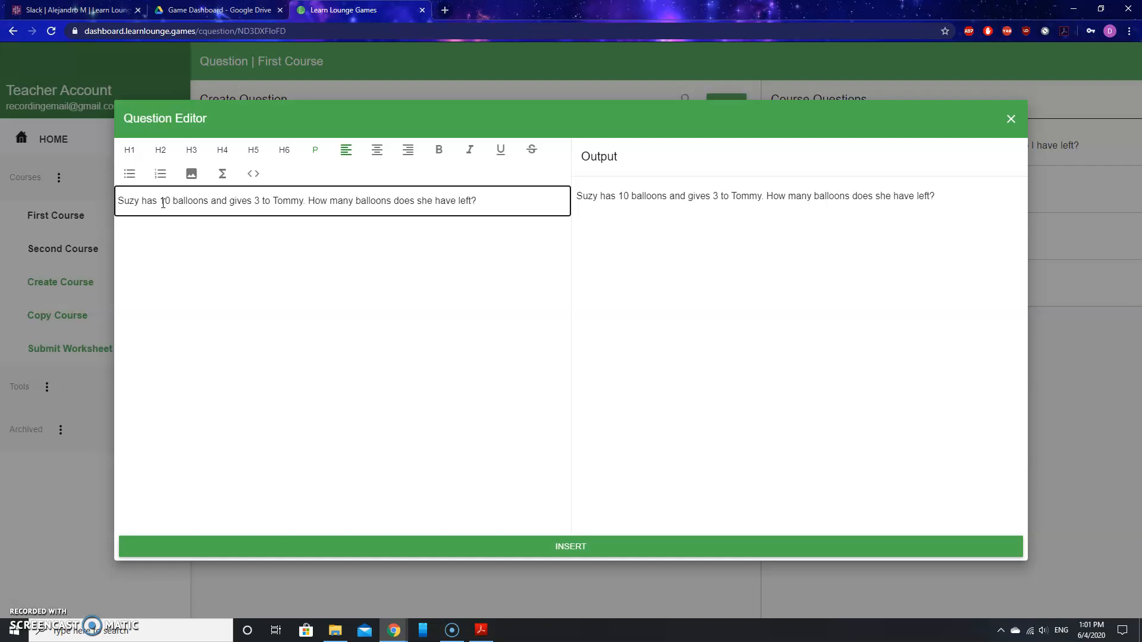
{"action": "left_click", "coordinate": [594, 547]}
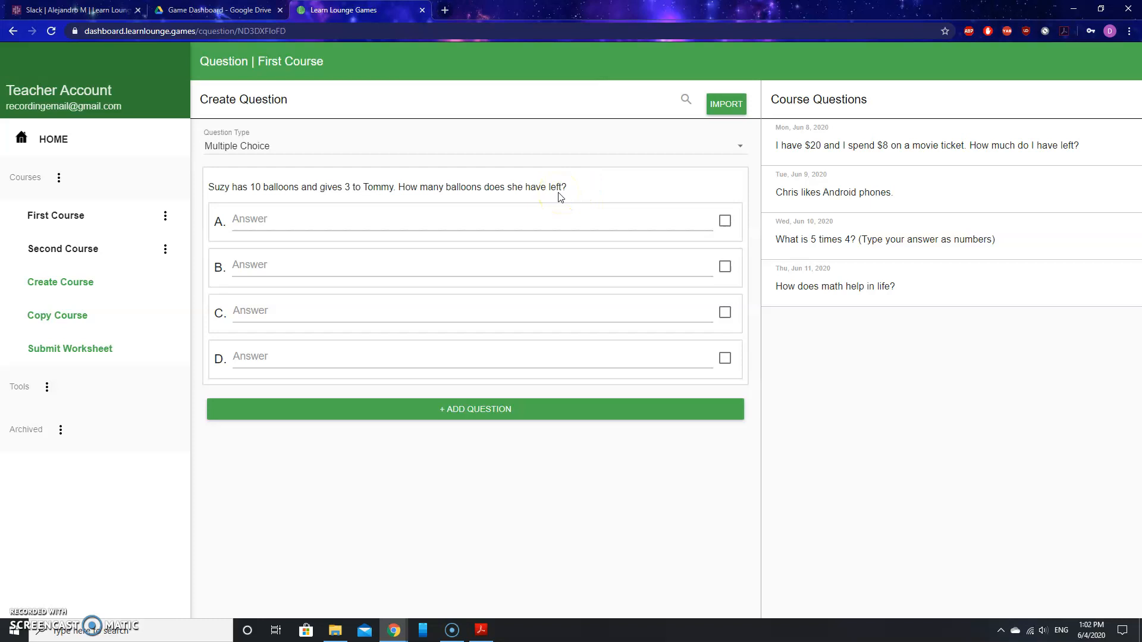
Fill answer A with '6 balloons' and answer B with '7 balloons'.
{"action": "left_click", "coordinate": [252, 220]}
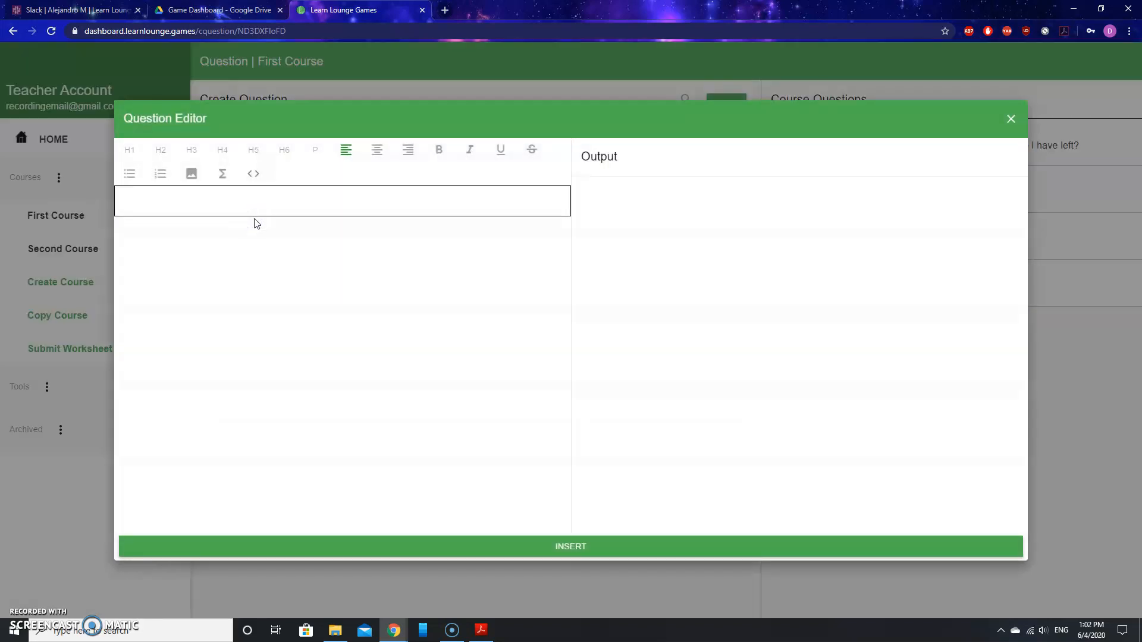
{"action": "left_click", "coordinate": [188, 202]}
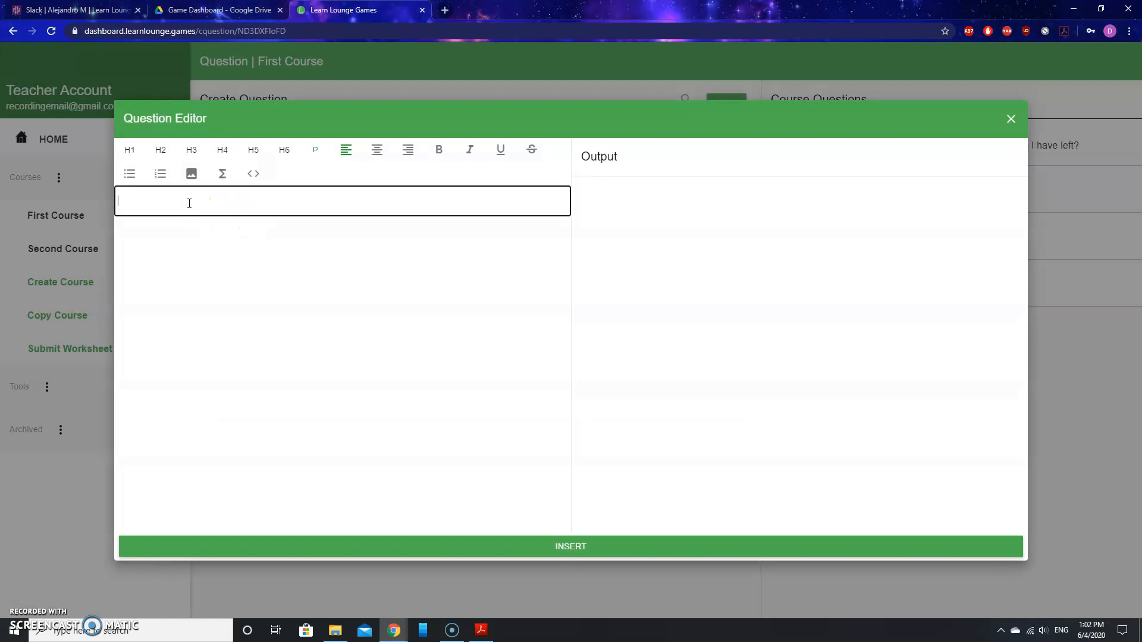
{"action": "type", "text": "6 balloons"}
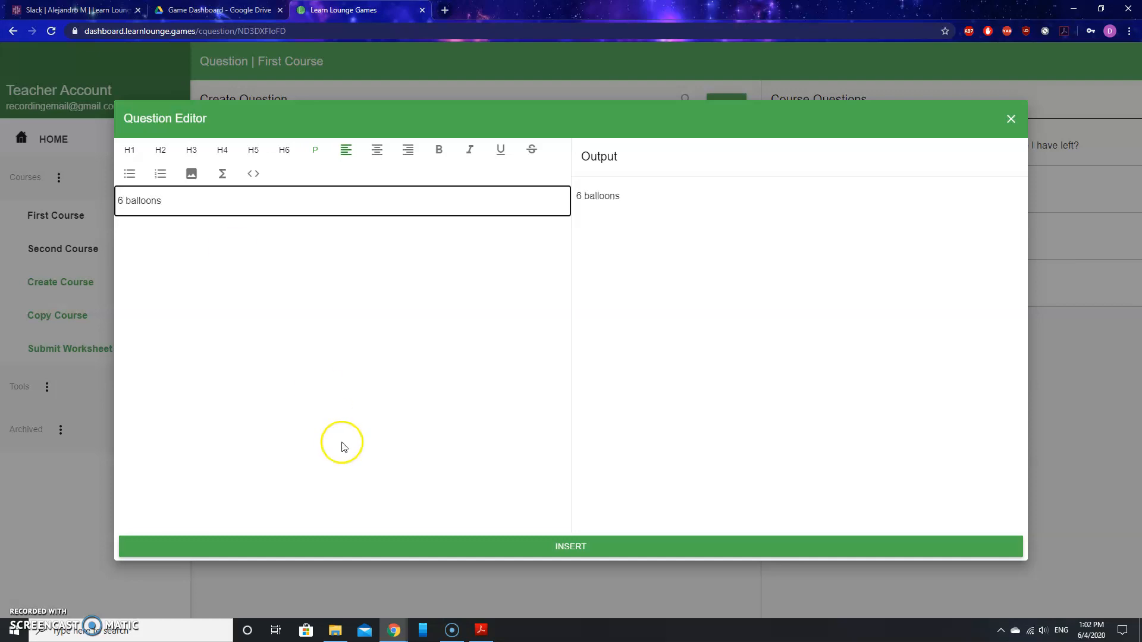
{"action": "left_click", "coordinate": [555, 547]}
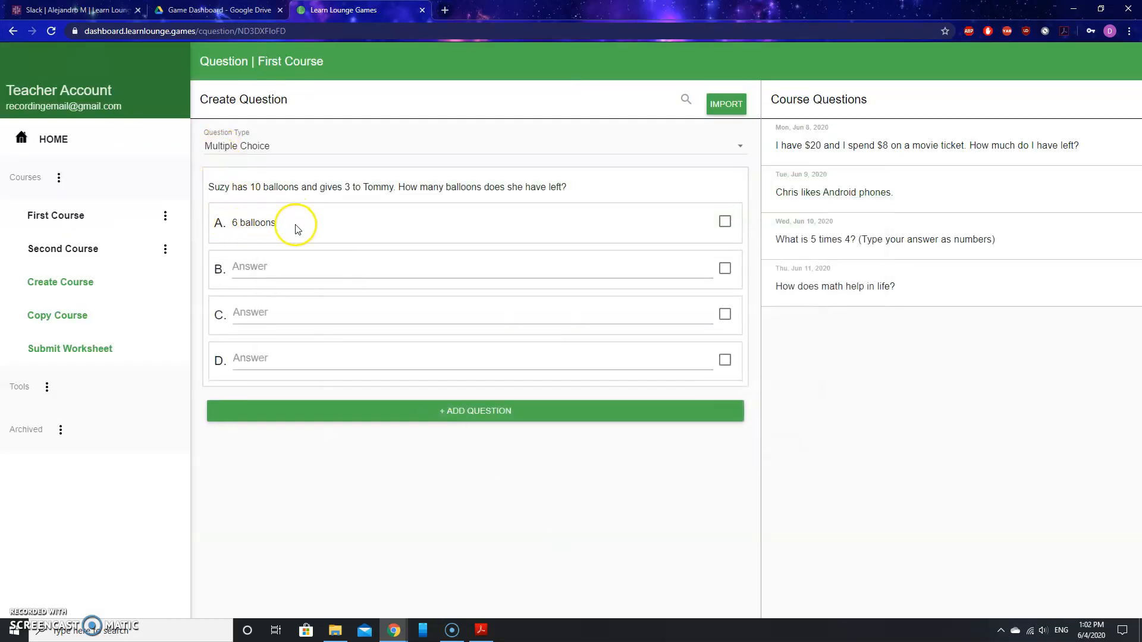
{"action": "left_click", "coordinate": [258, 268]}
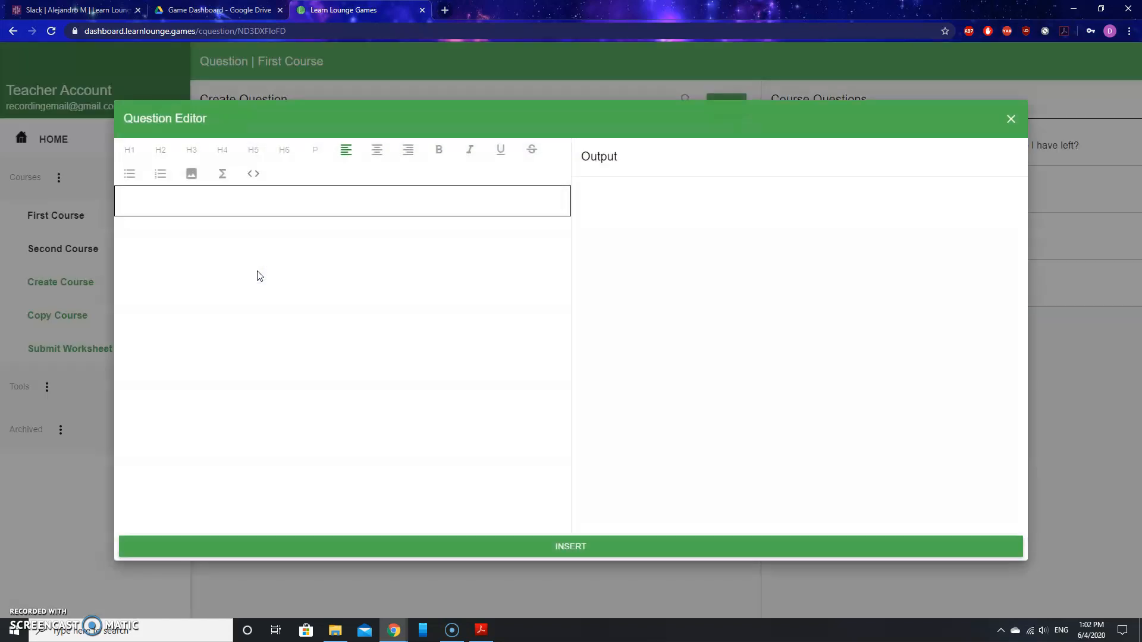
{"action": "left_click", "coordinate": [166, 204]}
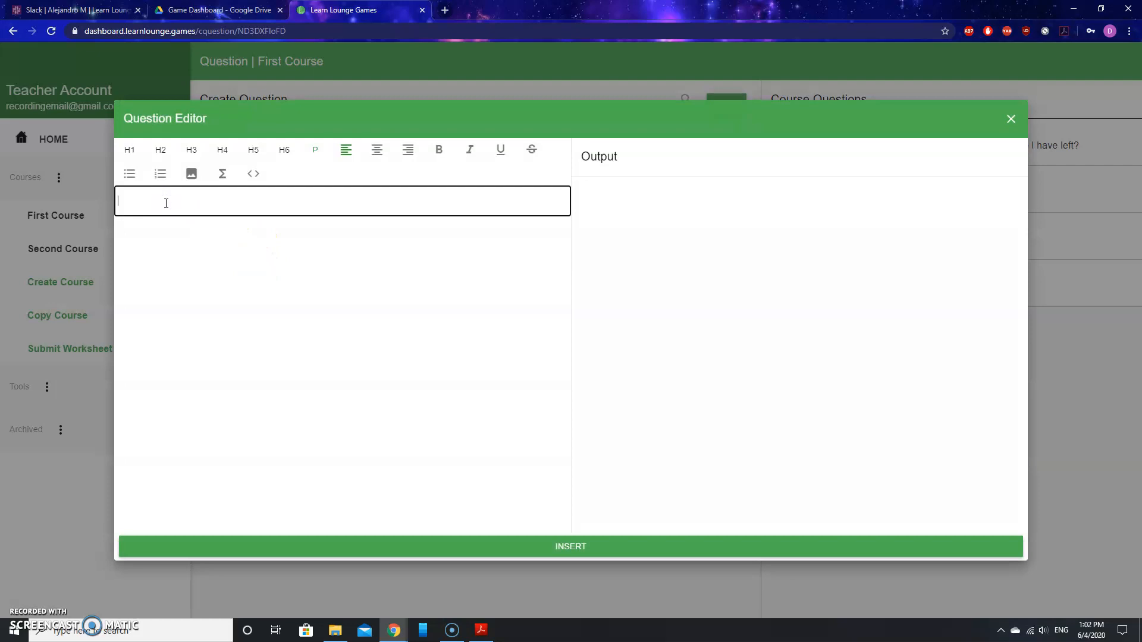
{"action": "type", "text": "balloons"}
{"action": "left_click", "coordinate": [581, 549]}
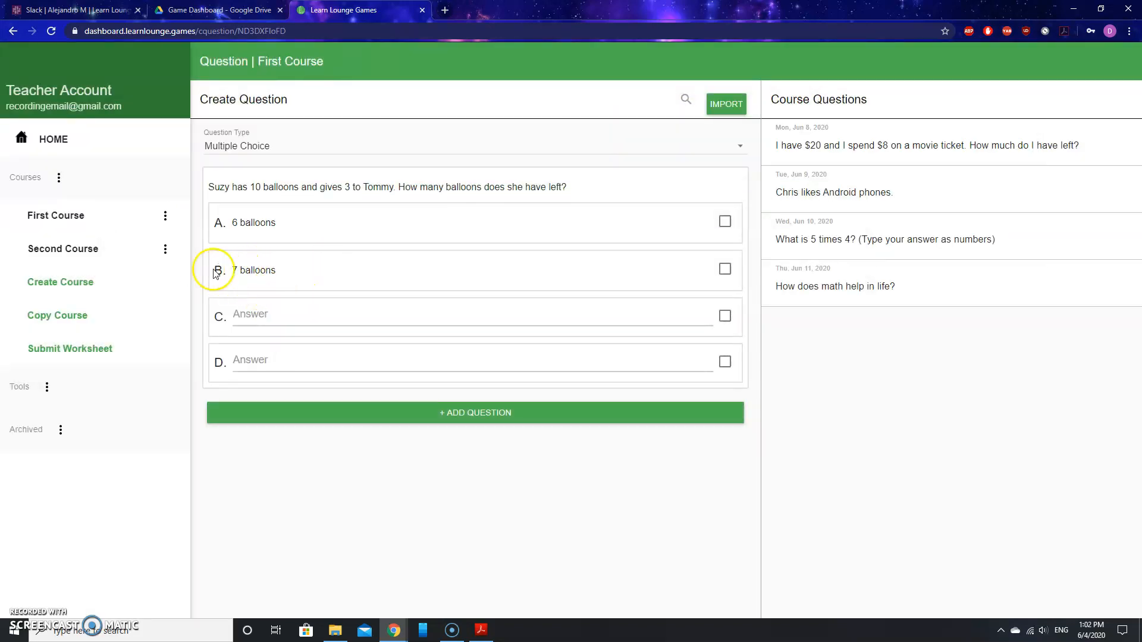
Fill answer C with '8 balloons' and answer D with '9 balloons'.
{"action": "left_click", "coordinate": [258, 321]}
{"action": "left_click", "coordinate": [178, 201]}
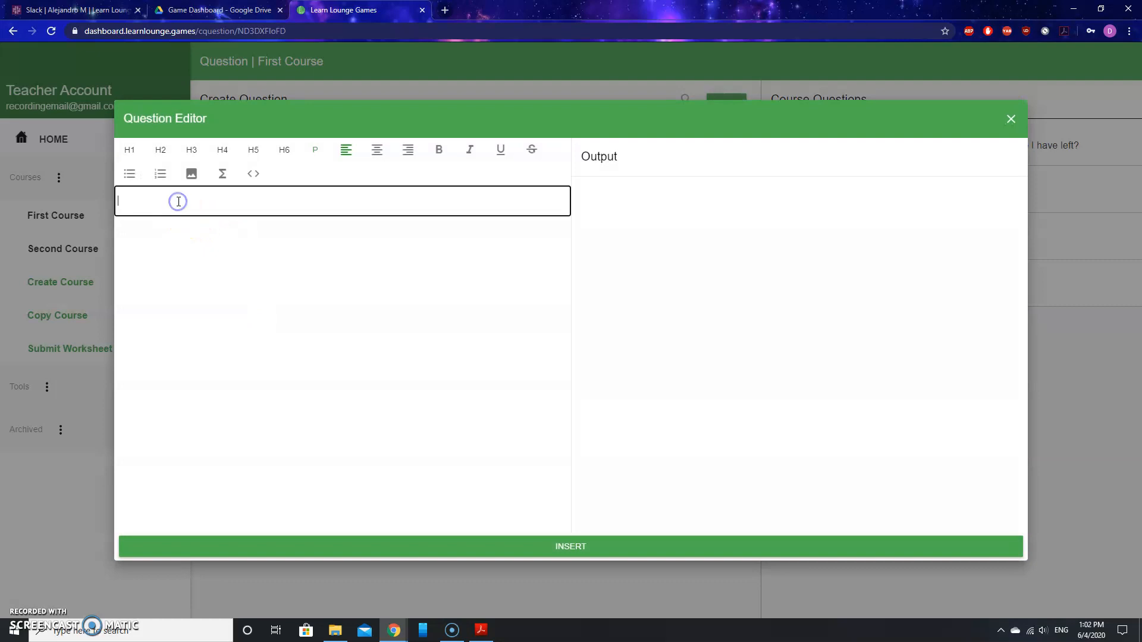
{"action": "type", "text": "8 balloons"}
{"action": "left_click", "coordinate": [579, 542]}
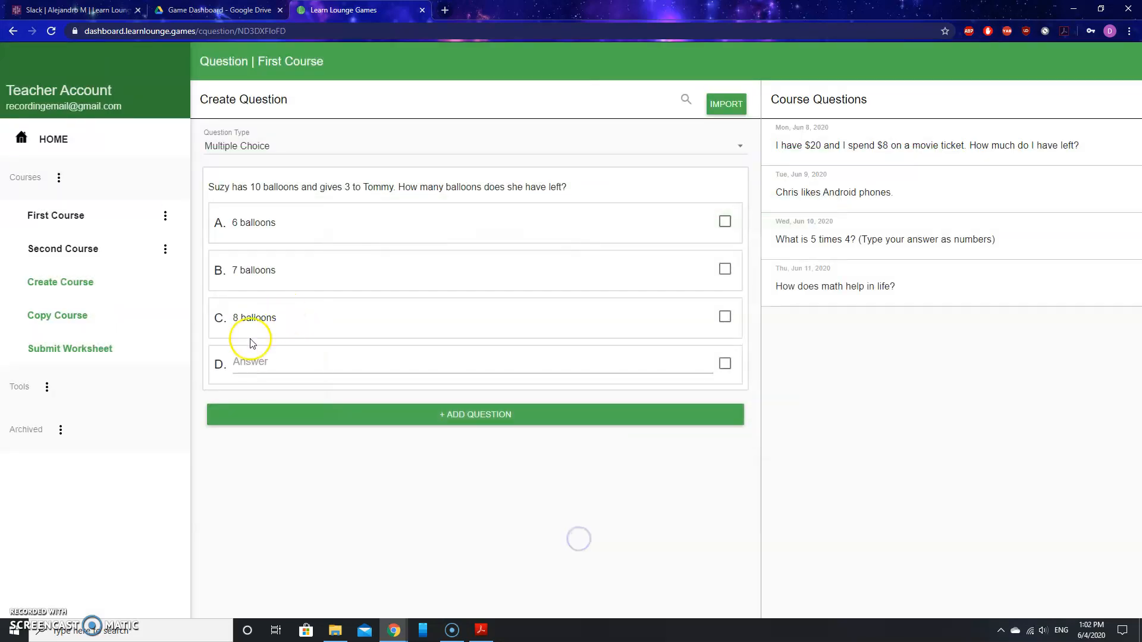
{"action": "left_click", "coordinate": [250, 363]}
{"action": "left_click", "coordinate": [253, 201]}
{"action": "type", "text": "9 balloons"}
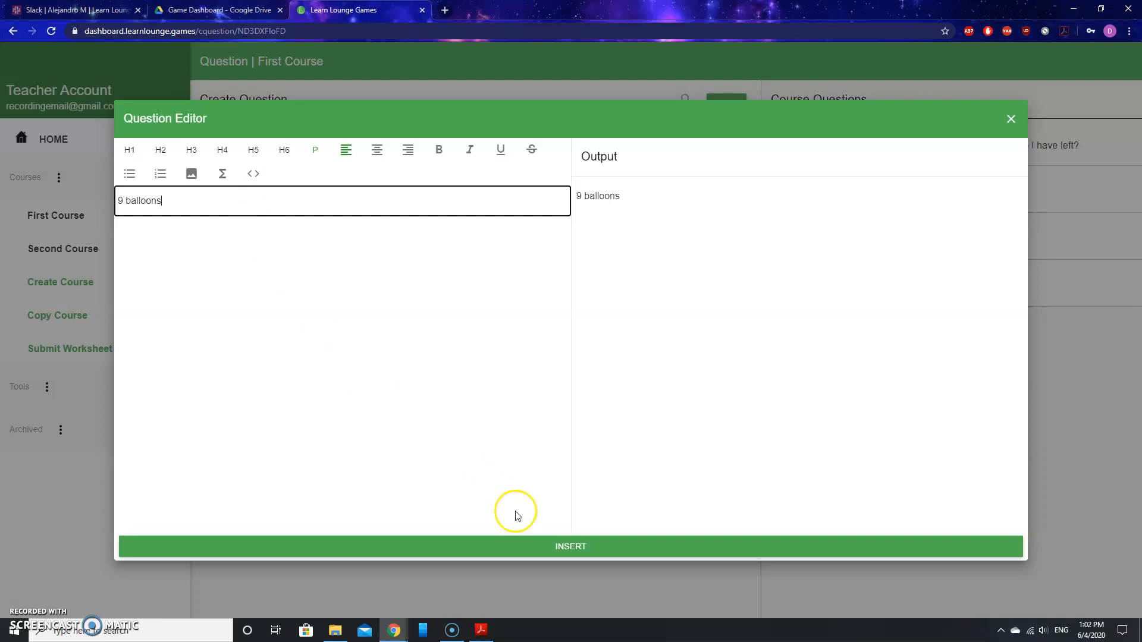
{"action": "left_click", "coordinate": [581, 543]}
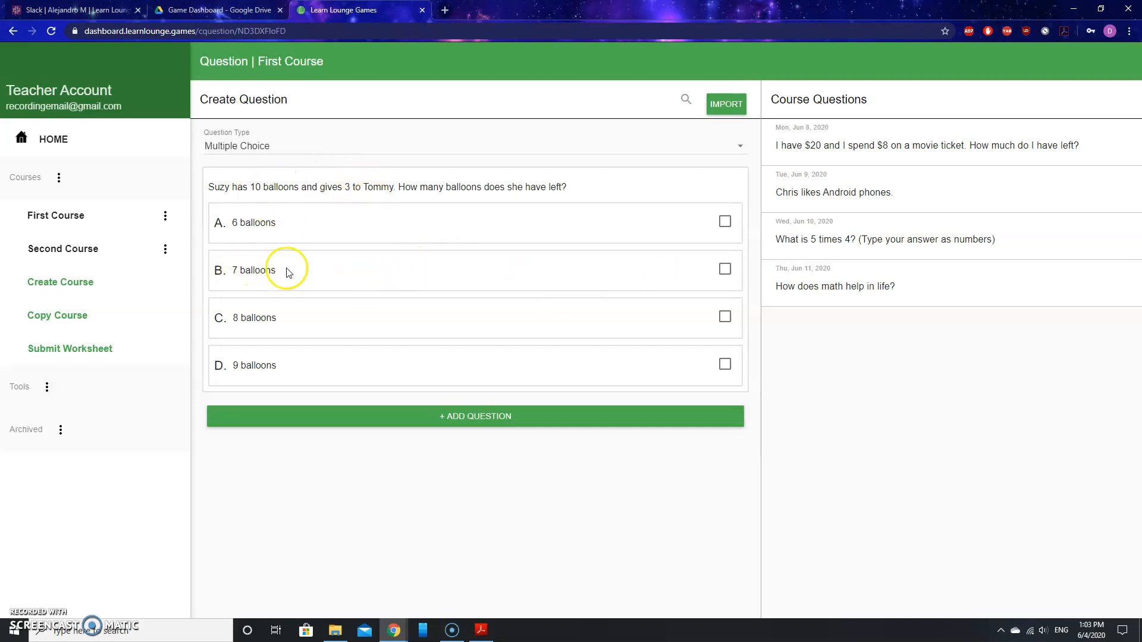
Mark answer B, 7 balloons, as correct and add the question to First Course.
{"action": "left_click", "coordinate": [725, 272]}
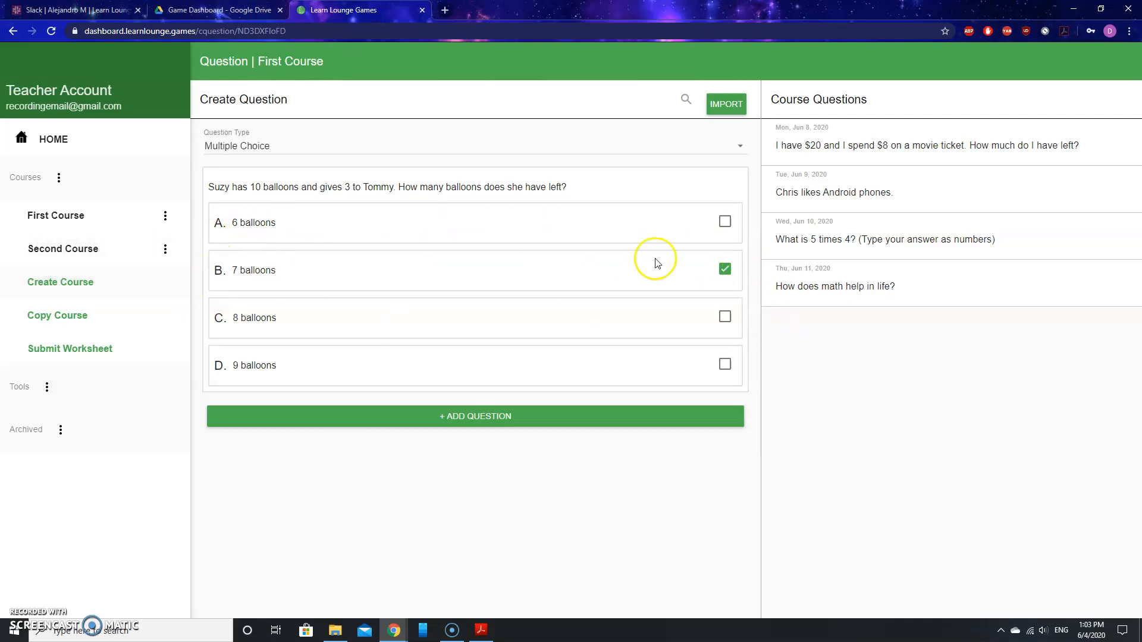
{"action": "left_click", "coordinate": [481, 426]}
{"action": "left_click", "coordinate": [483, 420]}
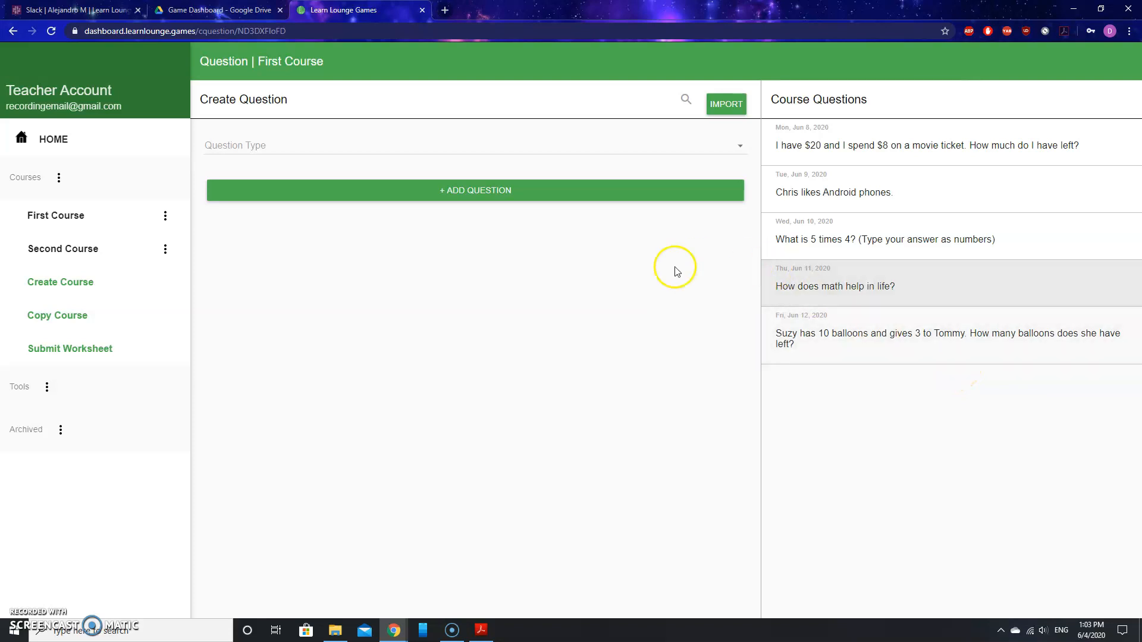
{"action": "left_click", "coordinate": [739, 146]}
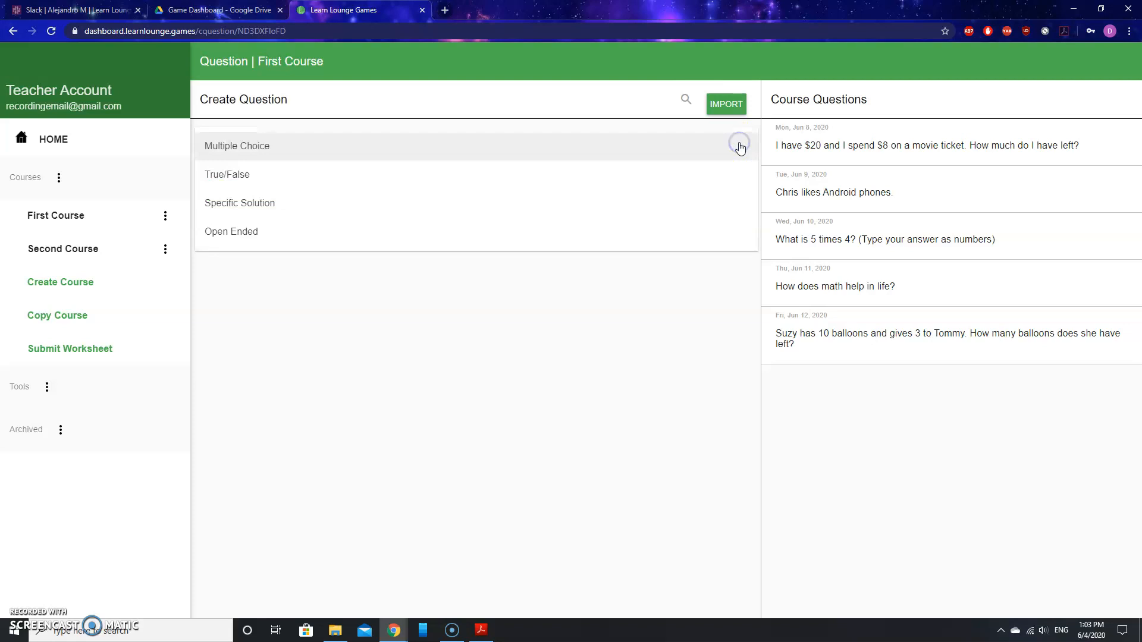
Create a True/False question stating that a person likes Android phones.
{"action": "left_click", "coordinate": [321, 179]}
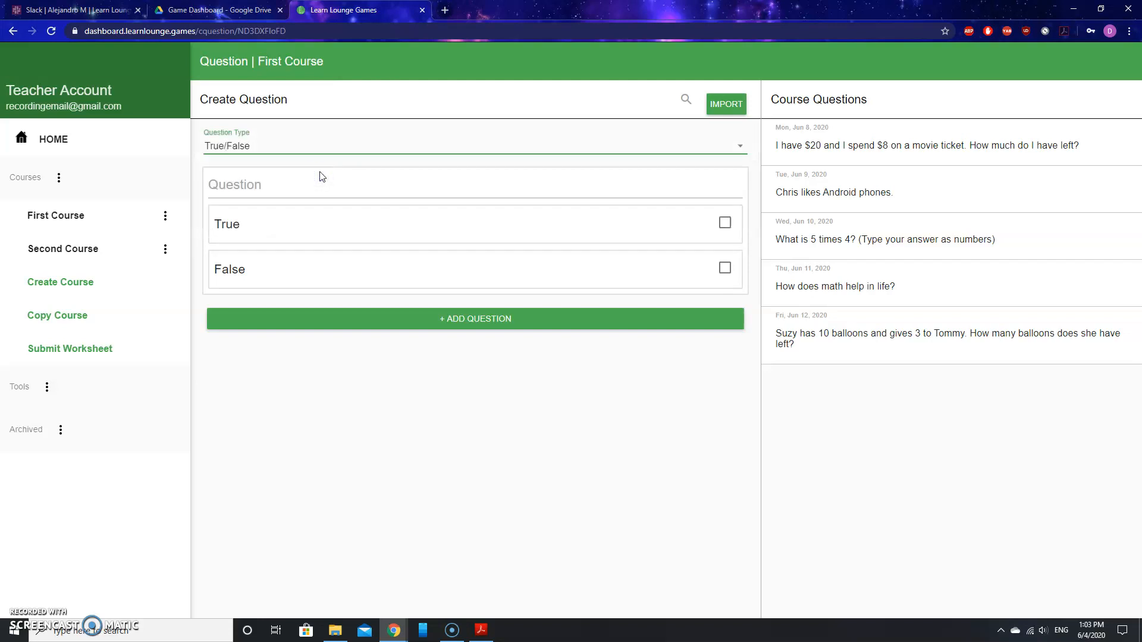
{"action": "left_click", "coordinate": [237, 174]}
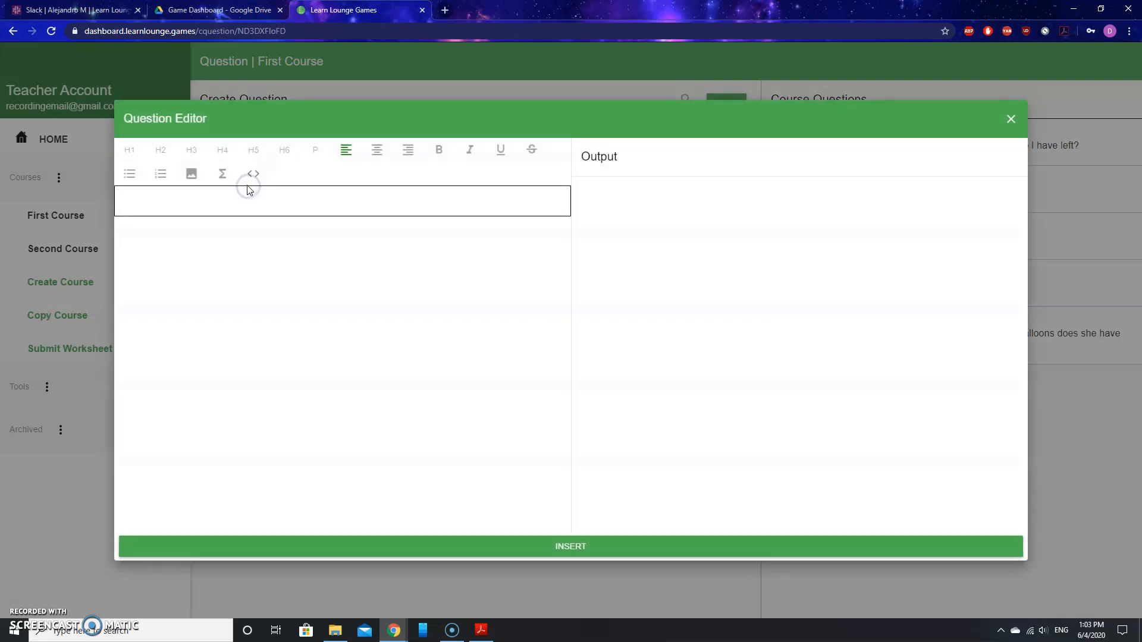
{"action": "left_click", "coordinate": [239, 199]}
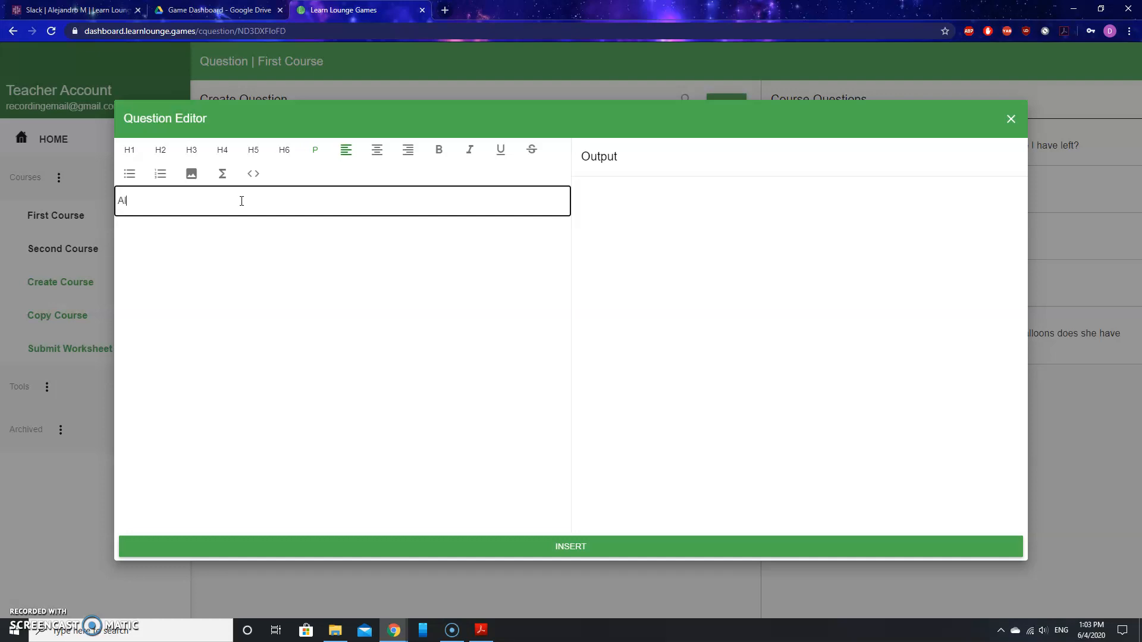
{"action": "type", "text": "Alejandro likes Android phones."}
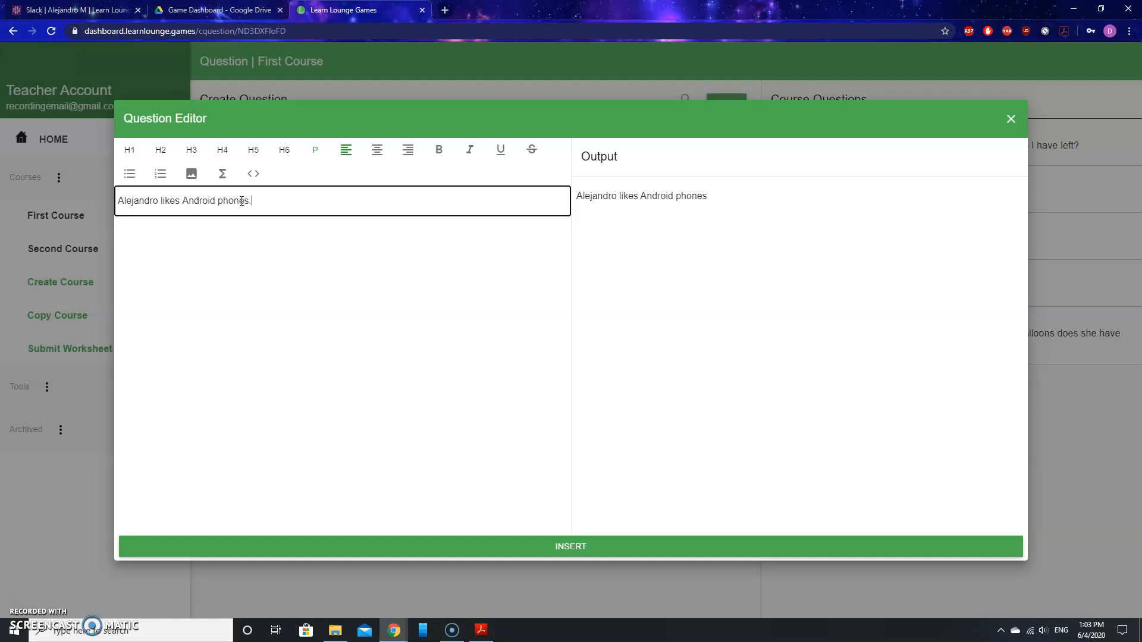
{"action": "left_click", "coordinate": [580, 547]}
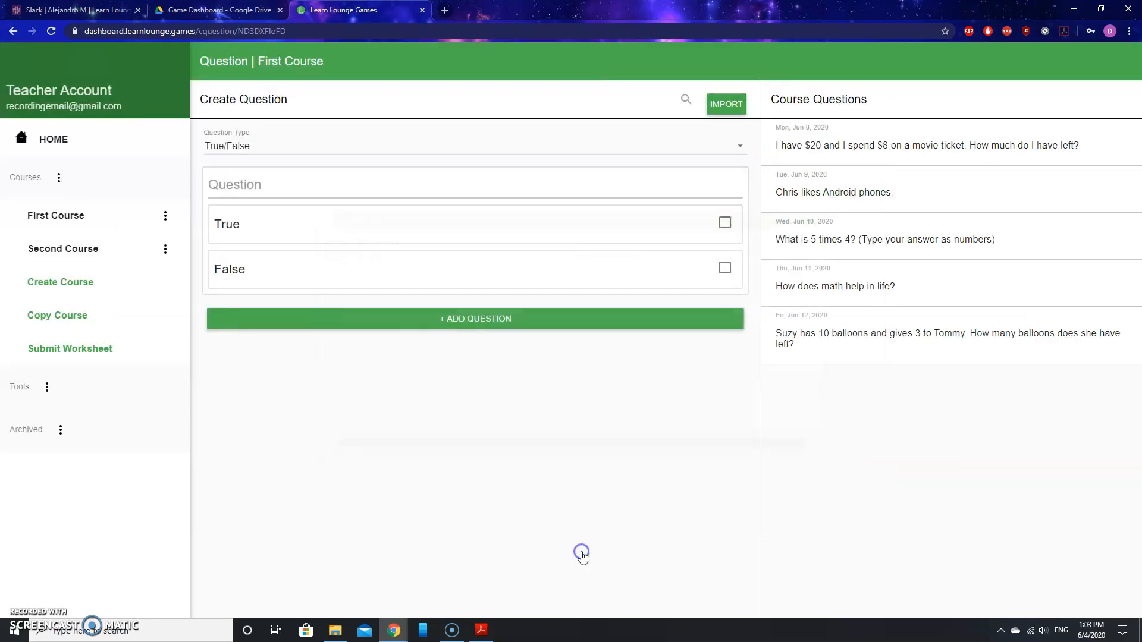
Mark False as correct and add the Android-phones question as First Course's sixth question.
{"action": "left_click", "coordinate": [672, 312]}
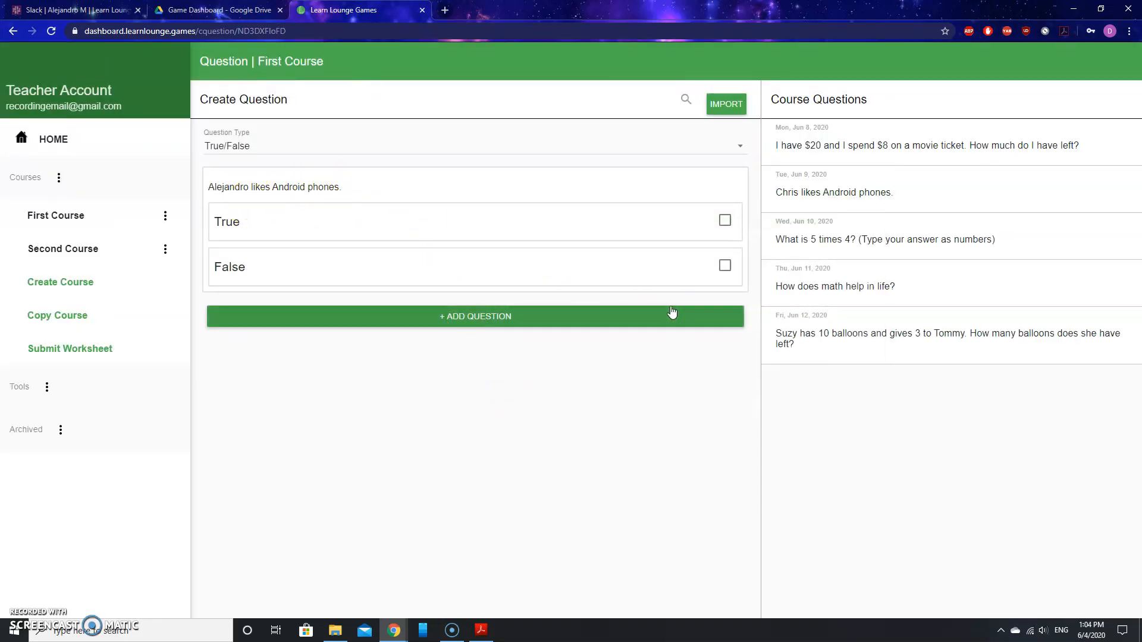
{"action": "left_click", "coordinate": [725, 268]}
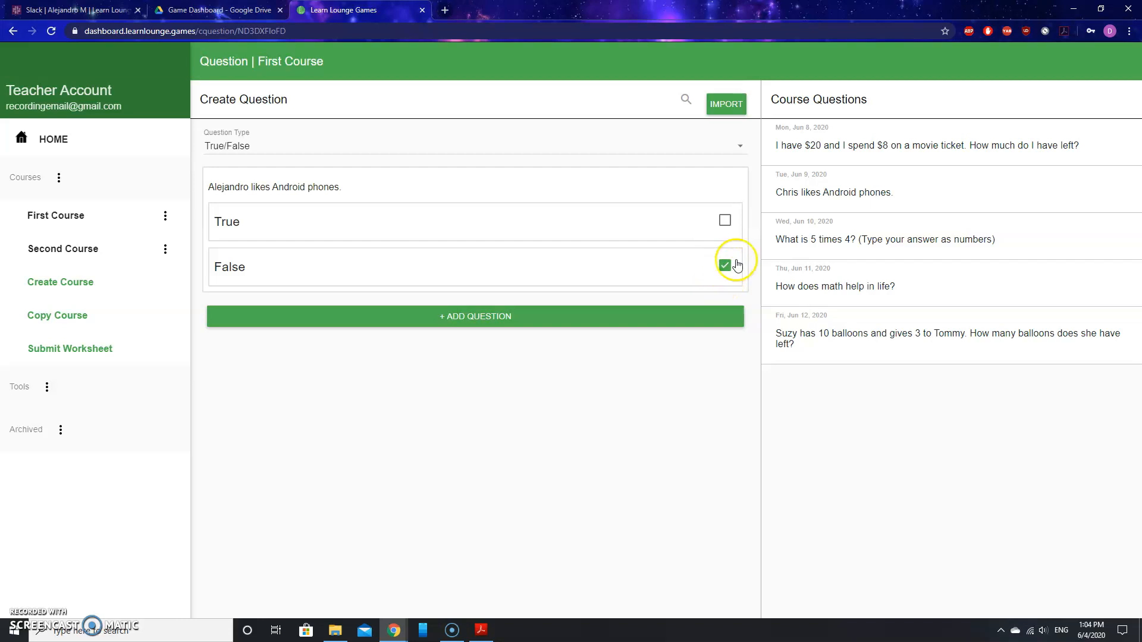
{"action": "left_click", "coordinate": [482, 317]}
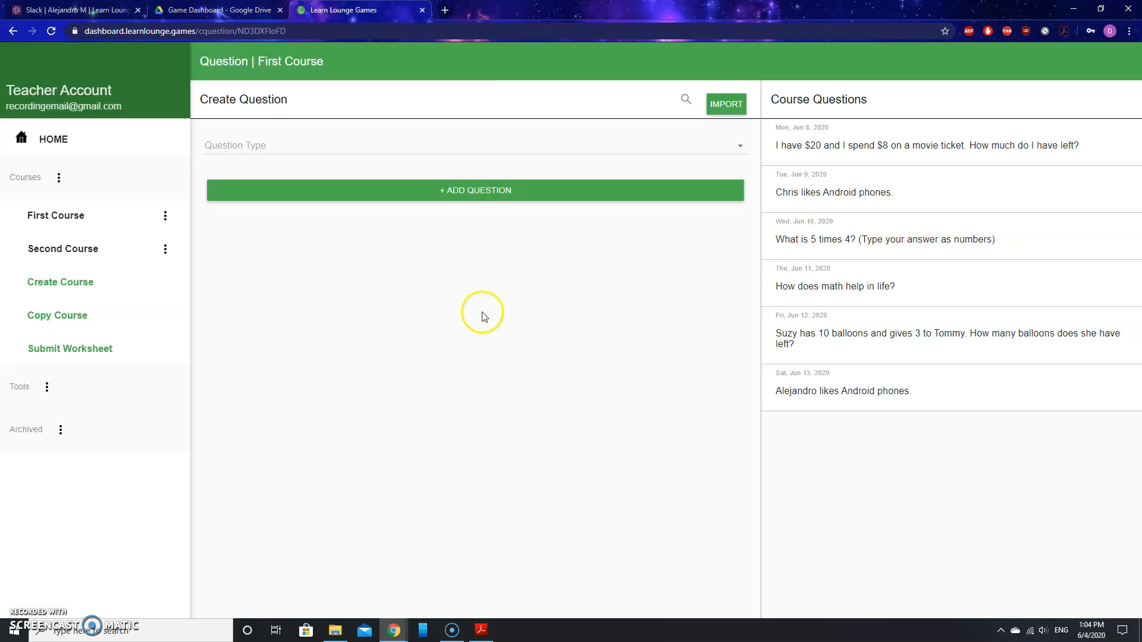
{"action": "left_click", "coordinate": [425, 149]}
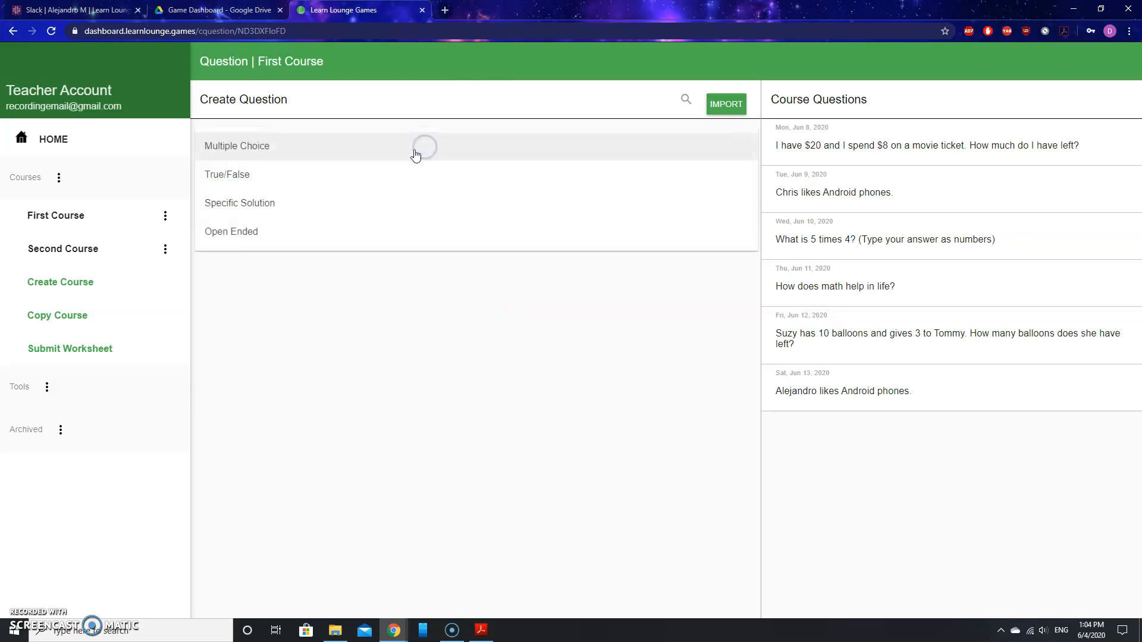
Choose Specific Solution and enter the question 'What is 36 divided by 4?'.
{"action": "left_click", "coordinate": [301, 209]}
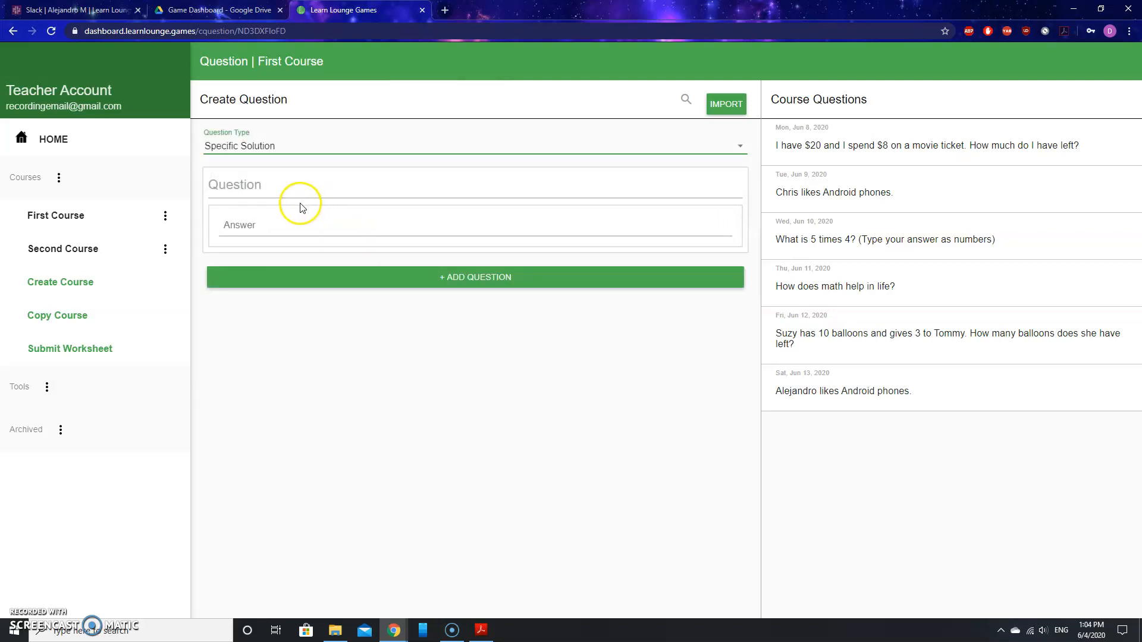
{"action": "left_click", "coordinate": [256, 190]}
{"action": "left_click", "coordinate": [249, 198]}
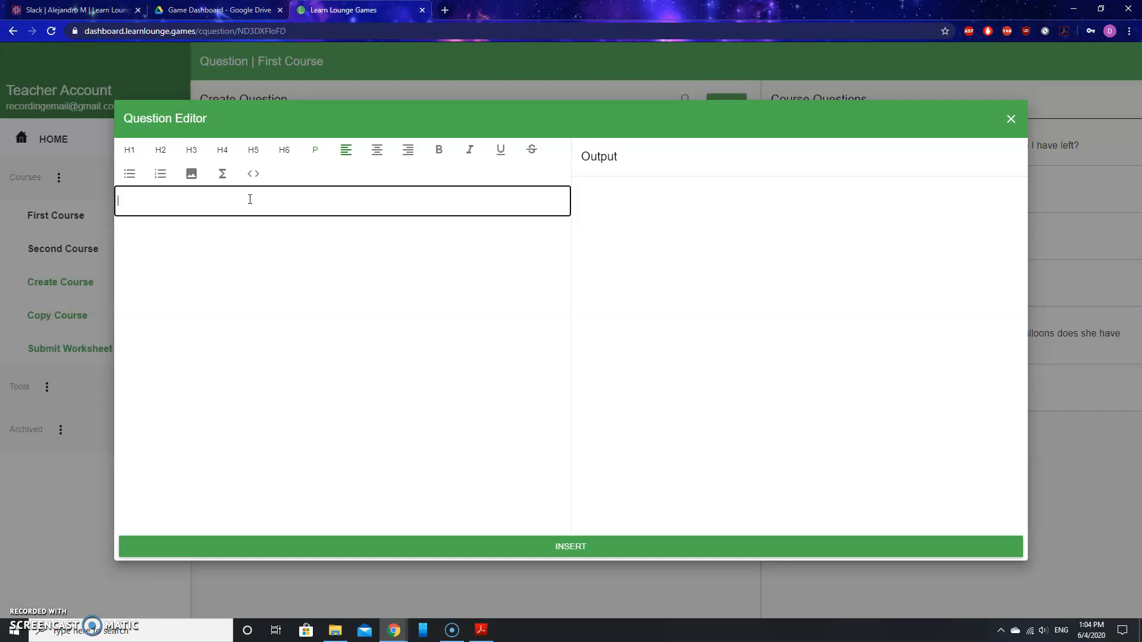
{"action": "type", "text": "What is 36 divided by 4?"}
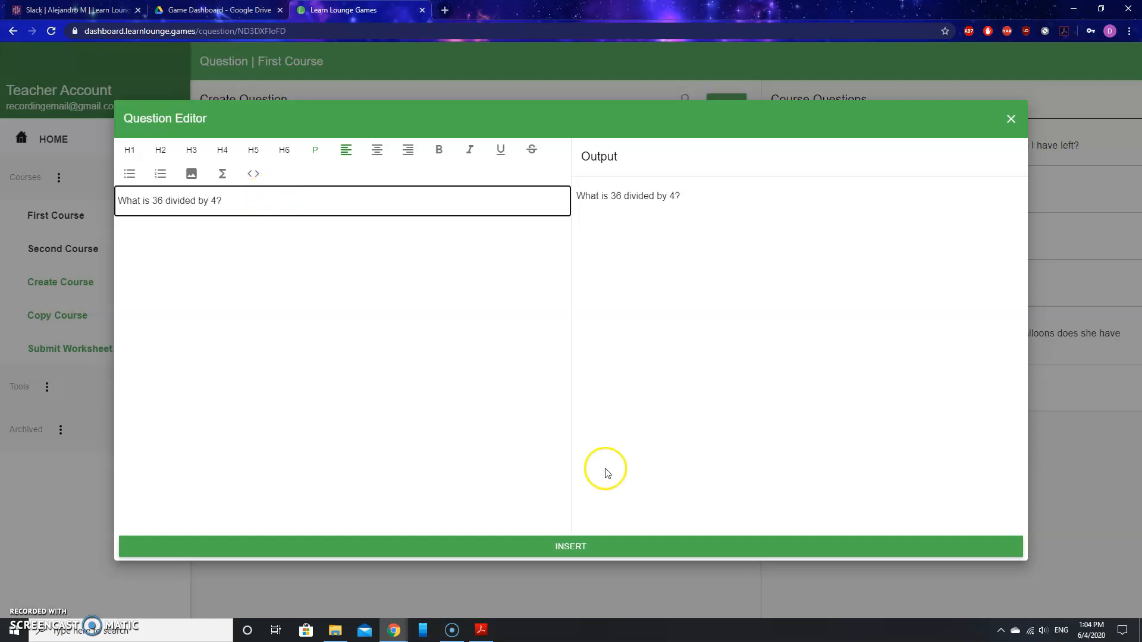
{"action": "left_click", "coordinate": [593, 558]}
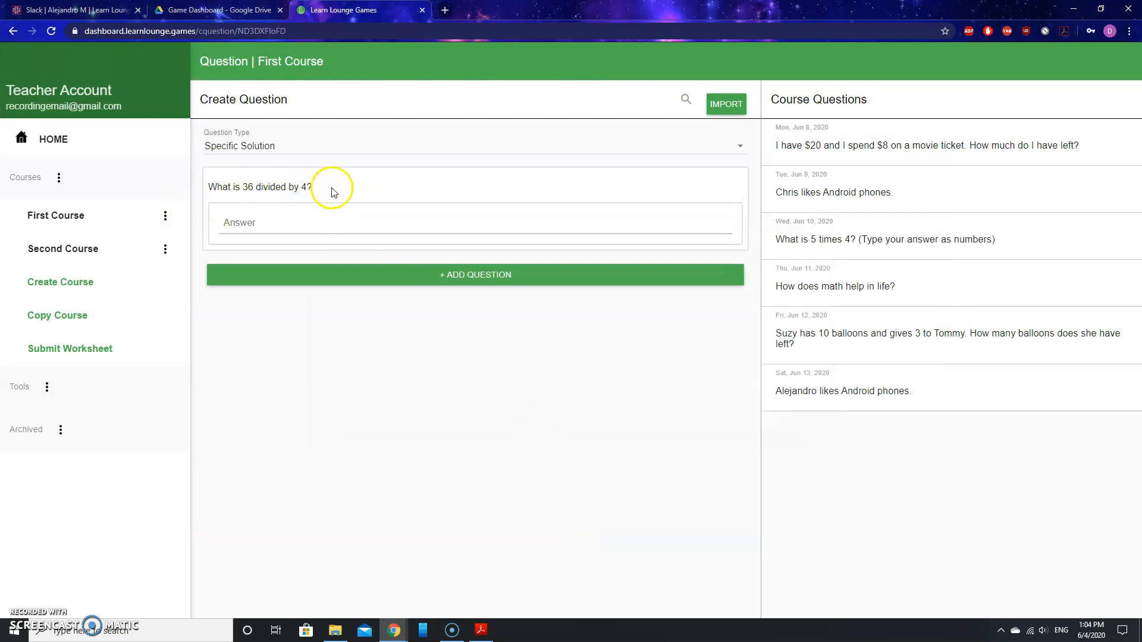
{"action": "left_click", "coordinate": [243, 225]}
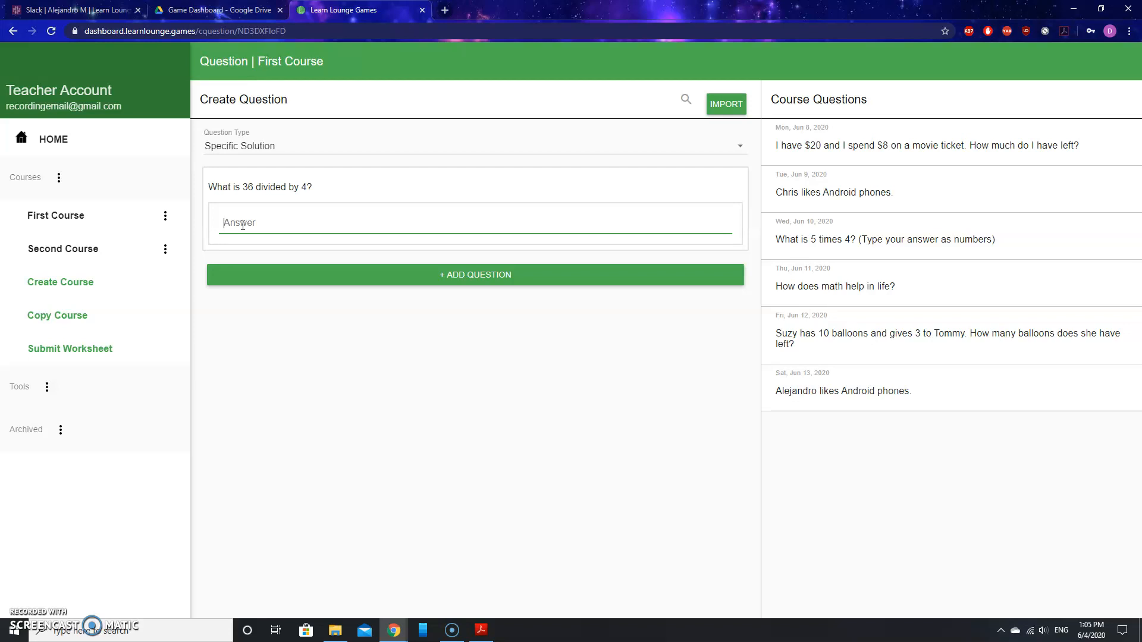
Enter 9 as the expected answer.
{"action": "type", "text": "9"}
Append '(Type your answer as a number)' after 'What is 36 divided by 4?' in the question text.
{"action": "left_click", "coordinate": [310, 189]}
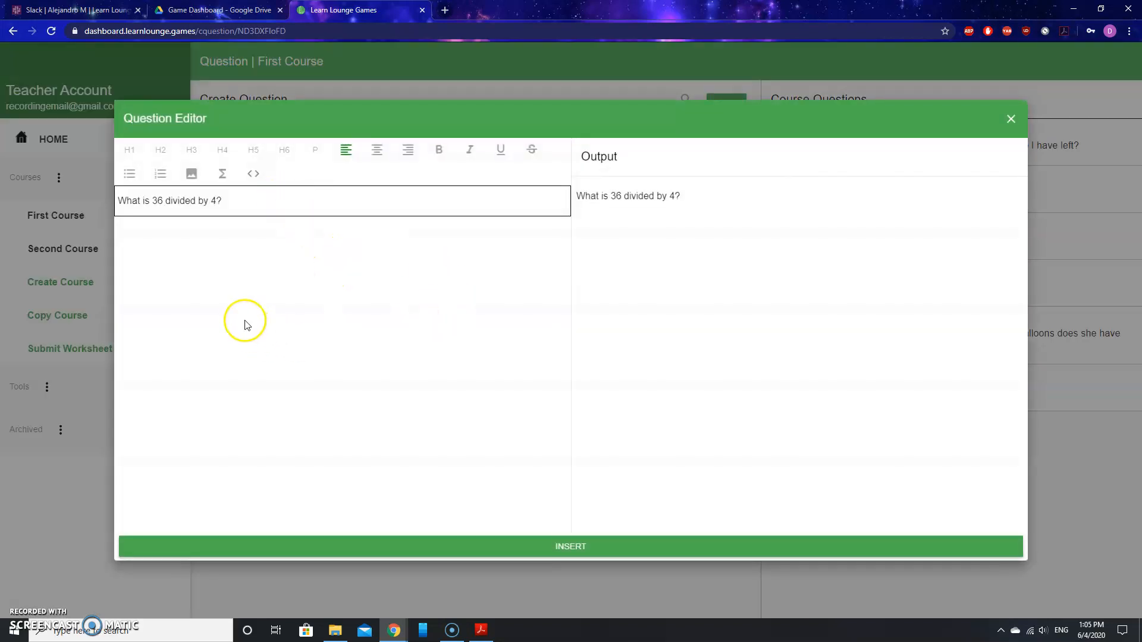
{"action": "left_click", "coordinate": [241, 202]}
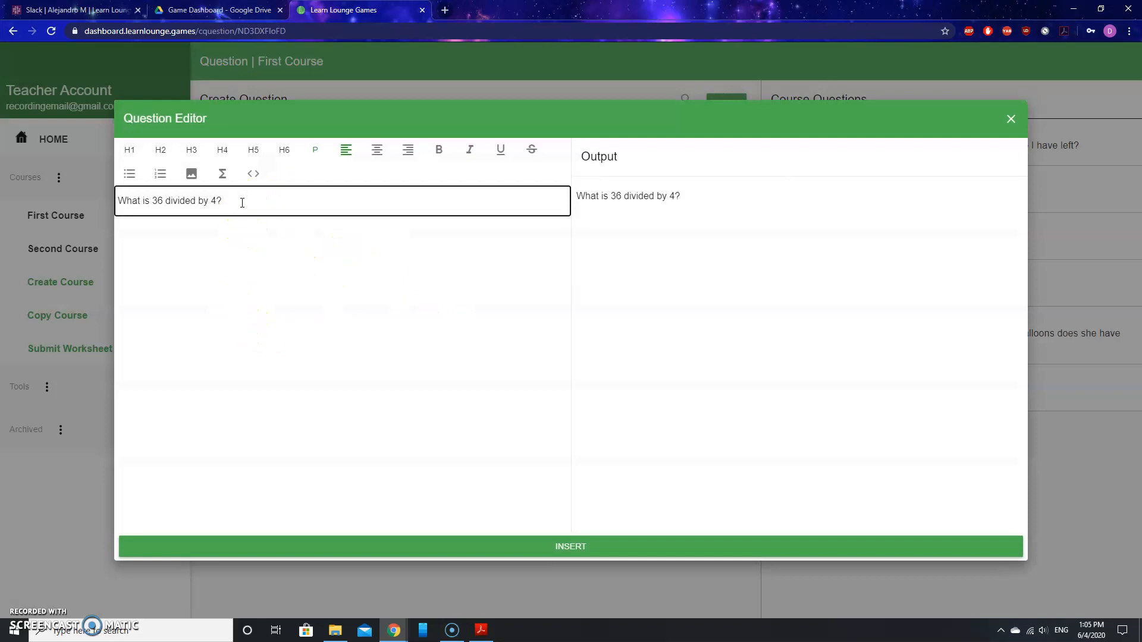
{"action": "type", "text": "(Type your answer as a number)"}
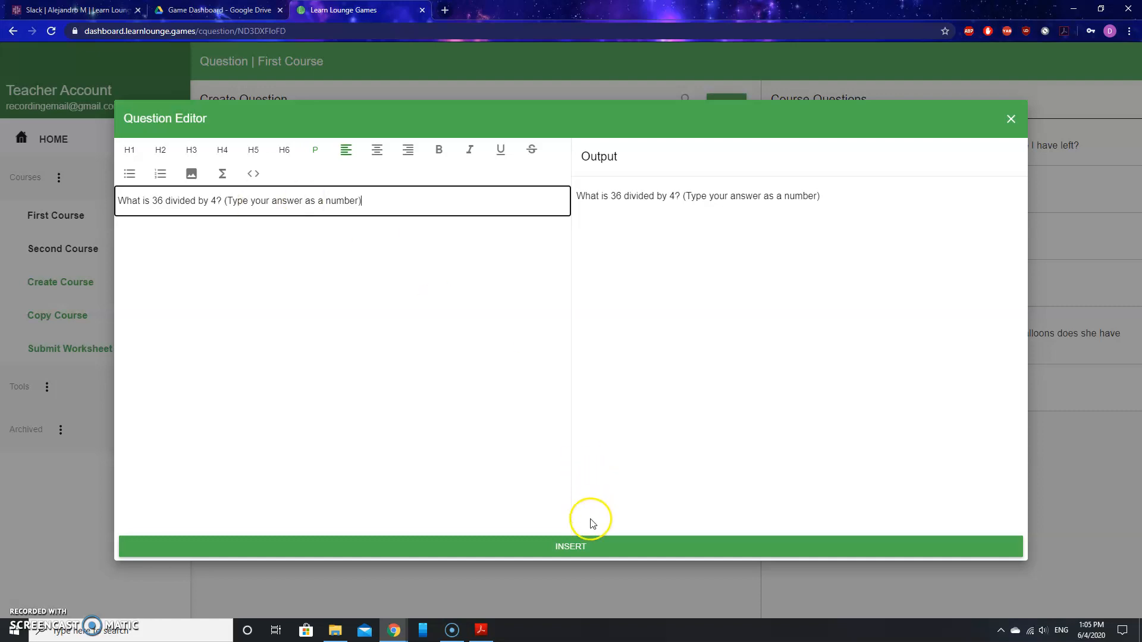
{"action": "left_click", "coordinate": [586, 546]}
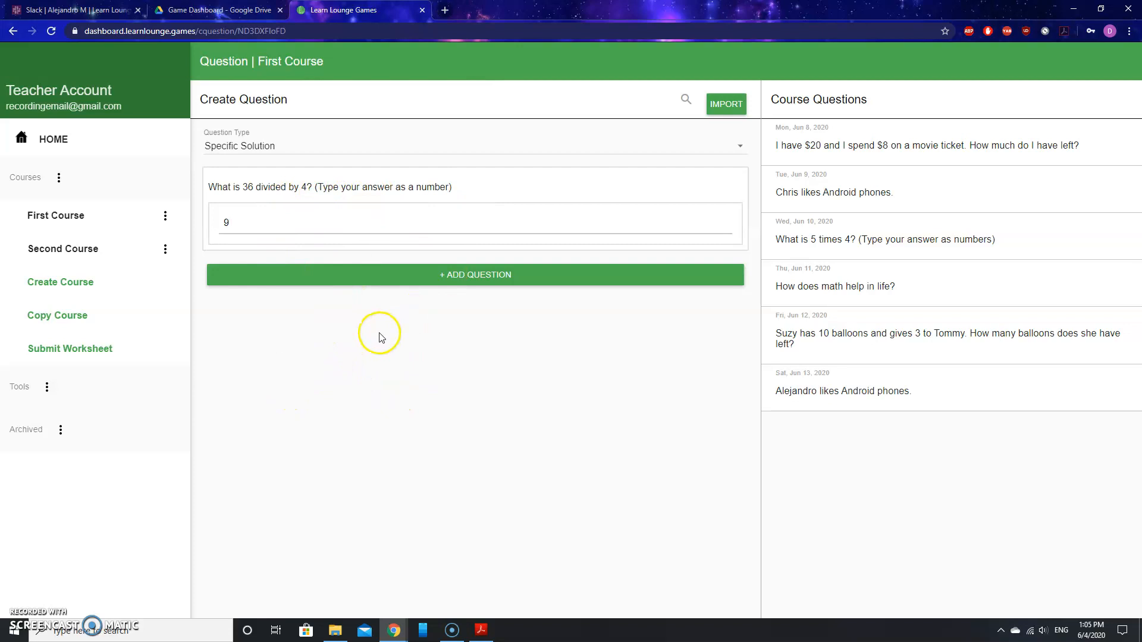
Add the 36-divided-by-4 question to First Course as its seventh question.
{"action": "left_click", "coordinate": [467, 273]}
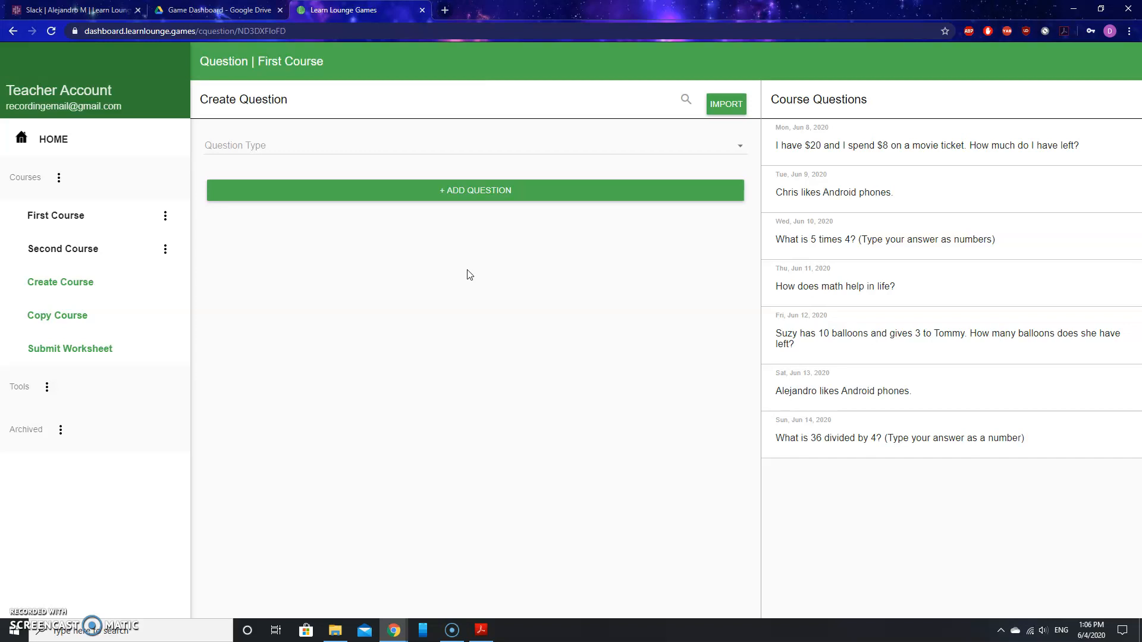
Set the new question's type to Open Ended.
{"action": "left_click", "coordinate": [418, 146]}
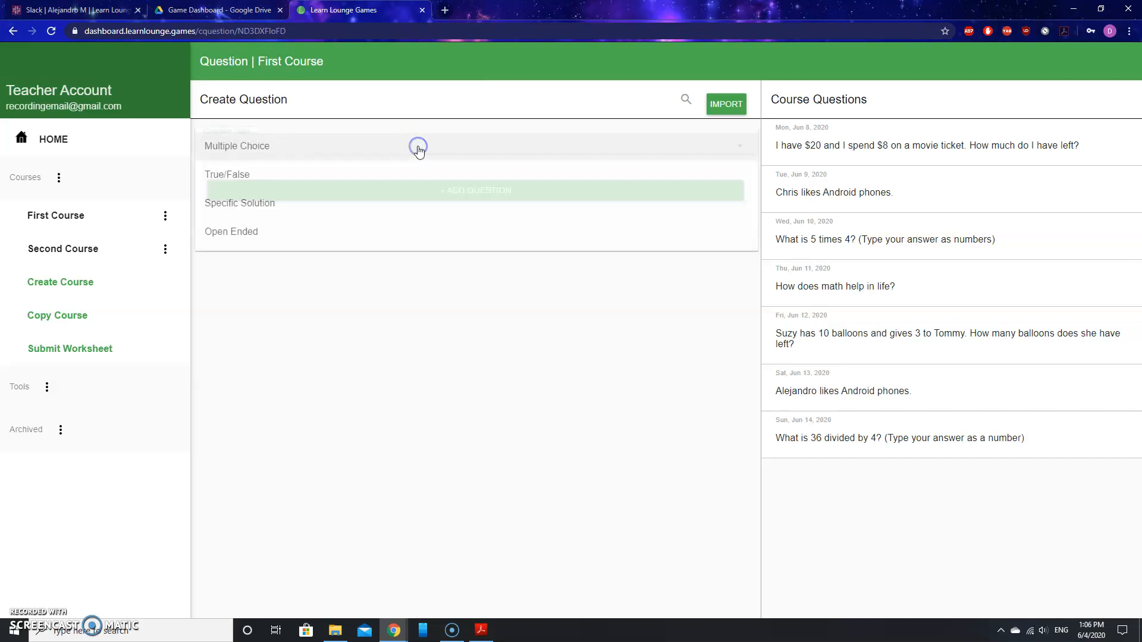
{"action": "left_click", "coordinate": [249, 231]}
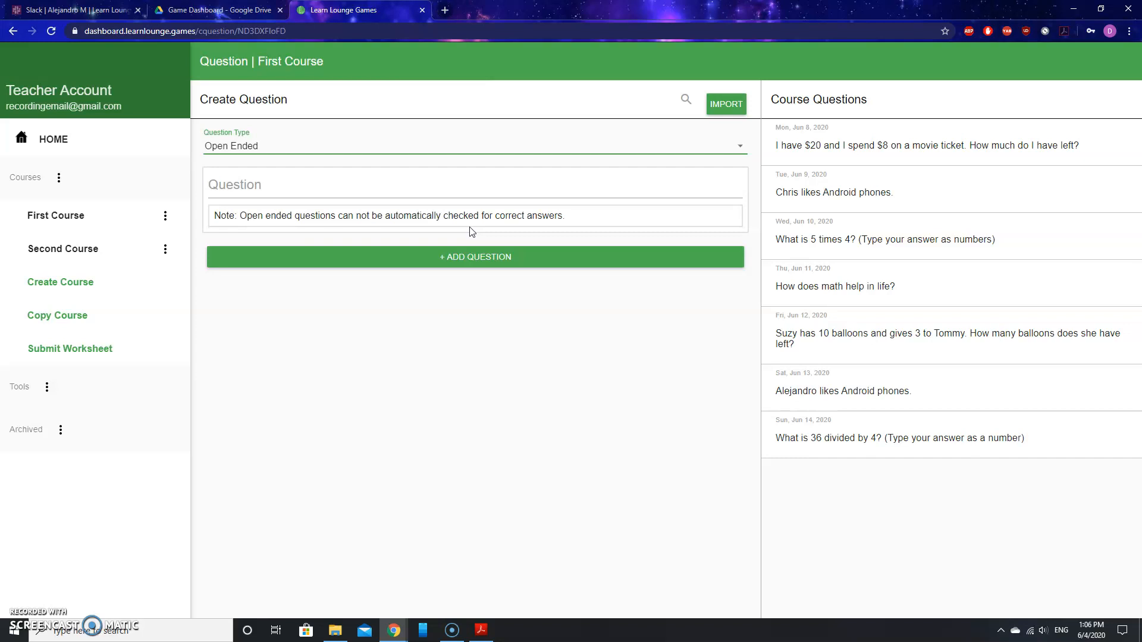
Enter 'What is the meaning of life?' as the open-ended question text.
{"action": "left_click", "coordinate": [260, 185]}
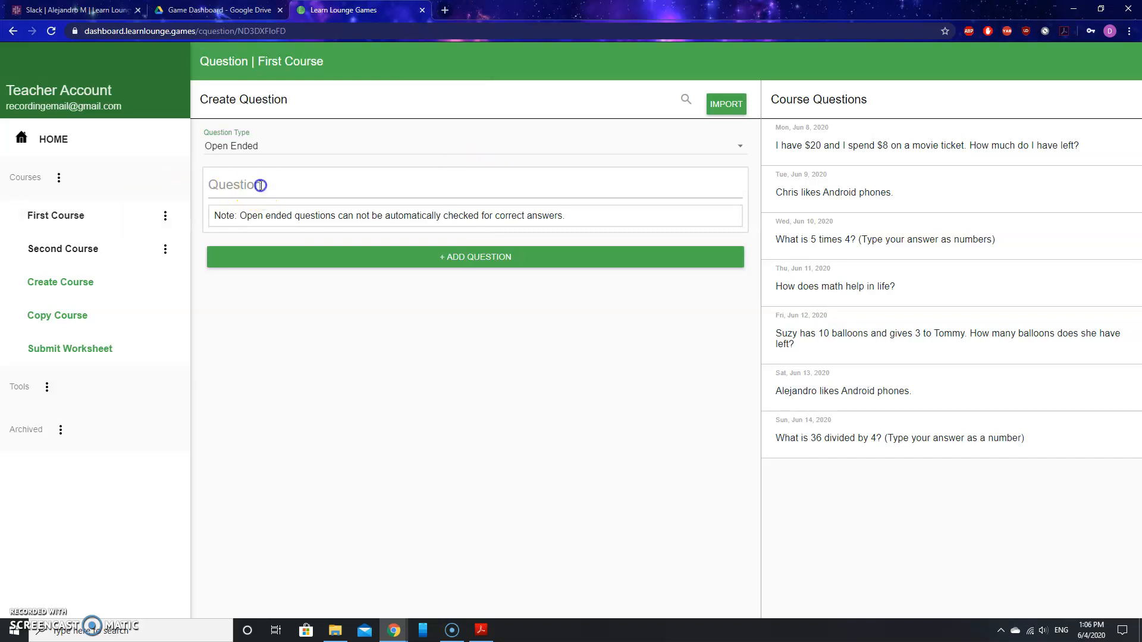
{"action": "left_click", "coordinate": [168, 196]}
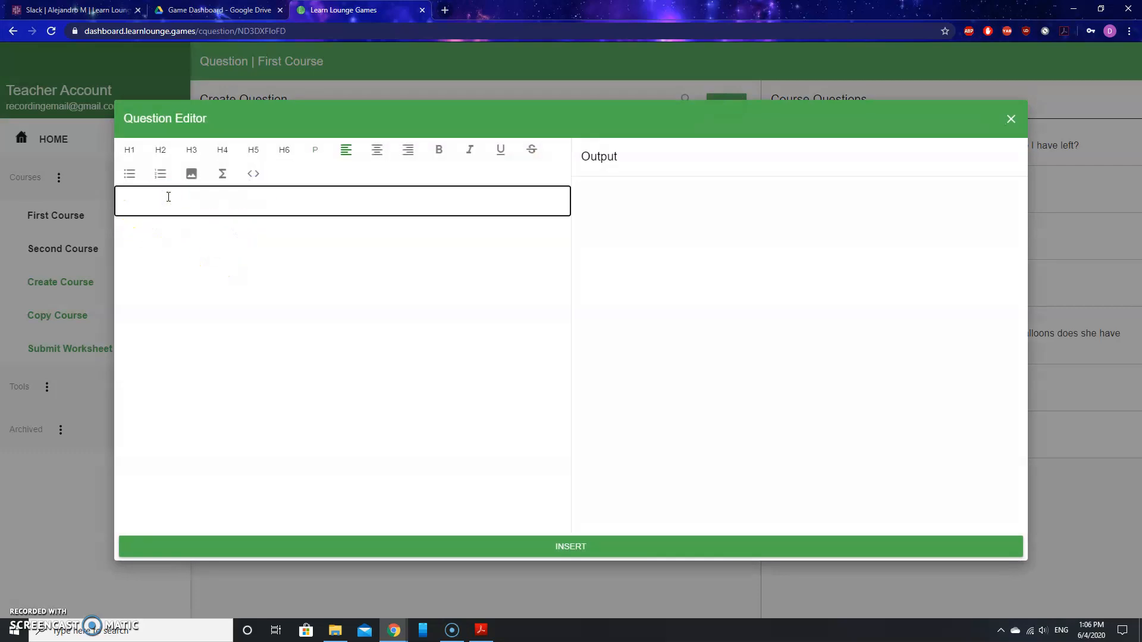
{"action": "type", "text": "What is the meaning of life?"}
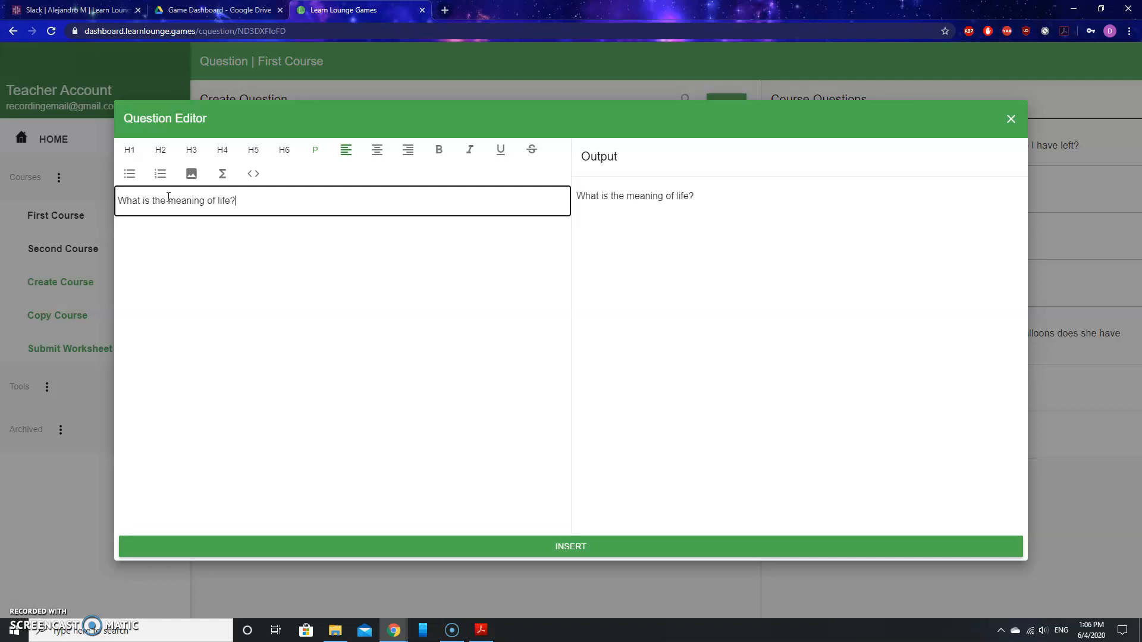
{"action": "left_click", "coordinate": [559, 544]}
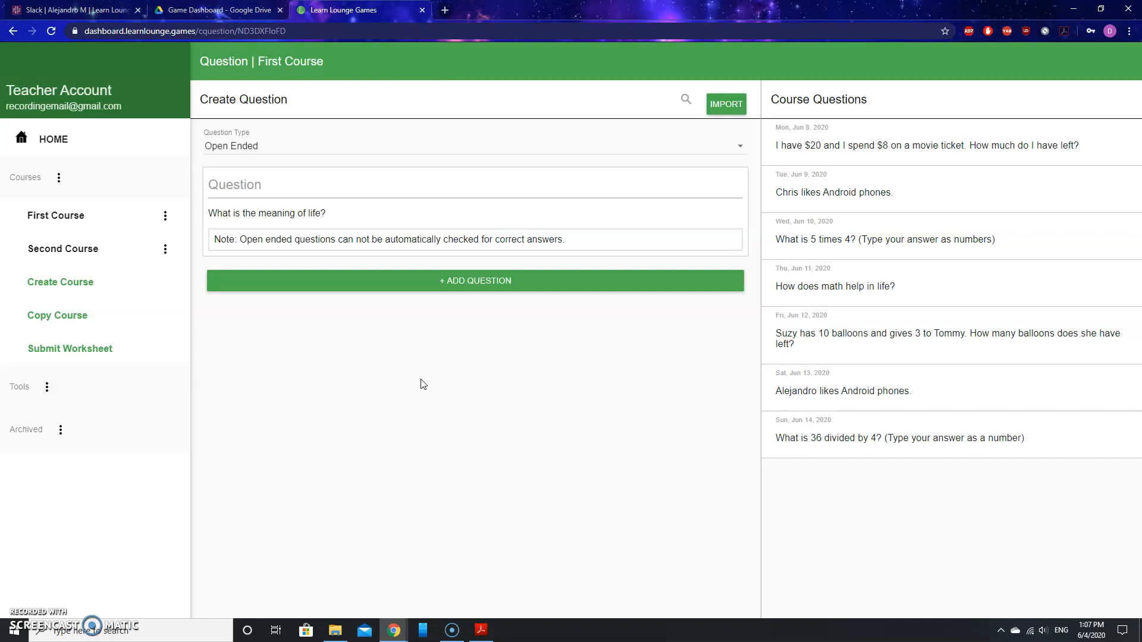
Add the 'What is the meaning of life?' question to First Course.
{"action": "left_click", "coordinate": [501, 278]}
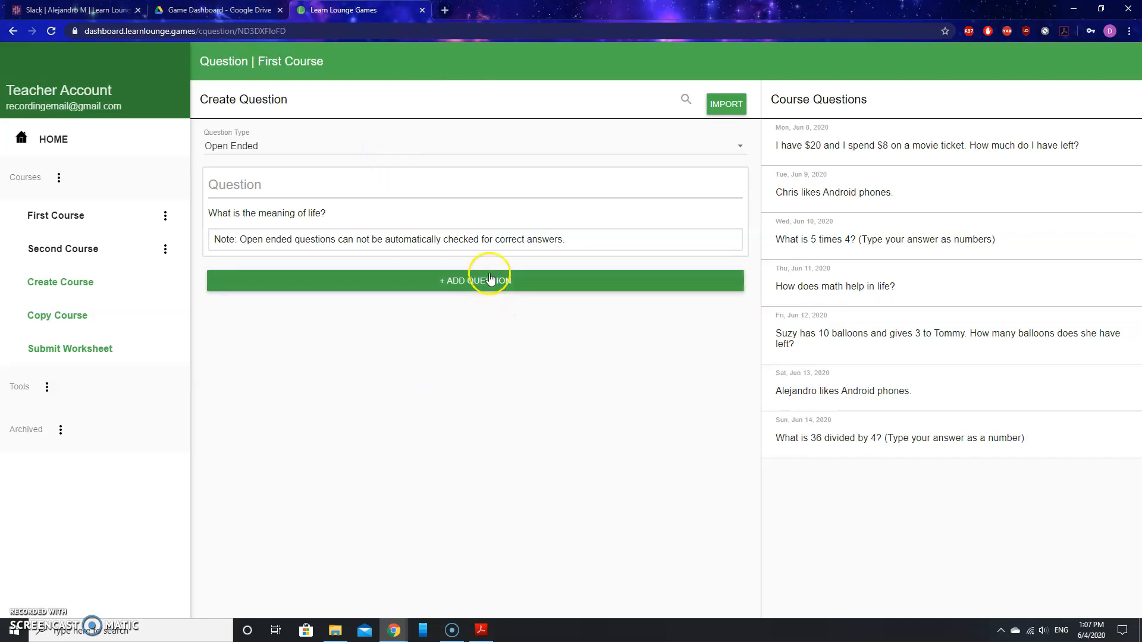